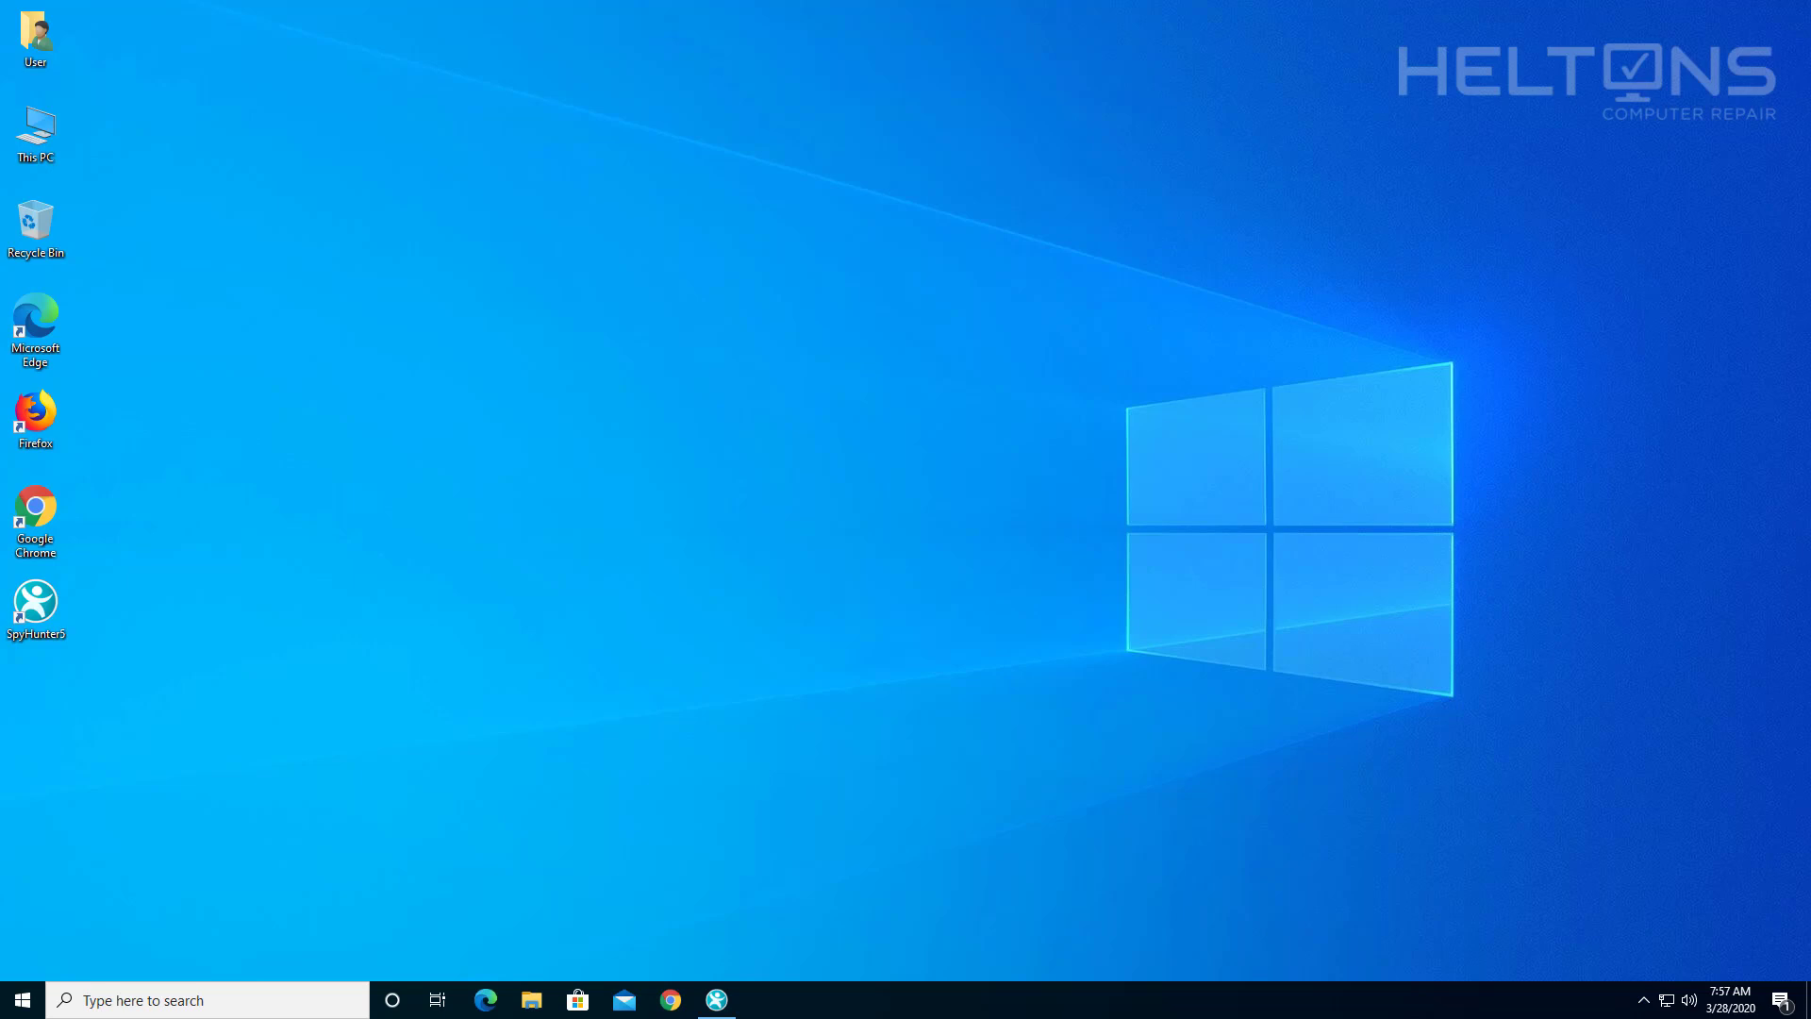
Restore the SpyHunter 5 scan results window from the taskbar and scroll the malware list.
left_click(718, 1001)
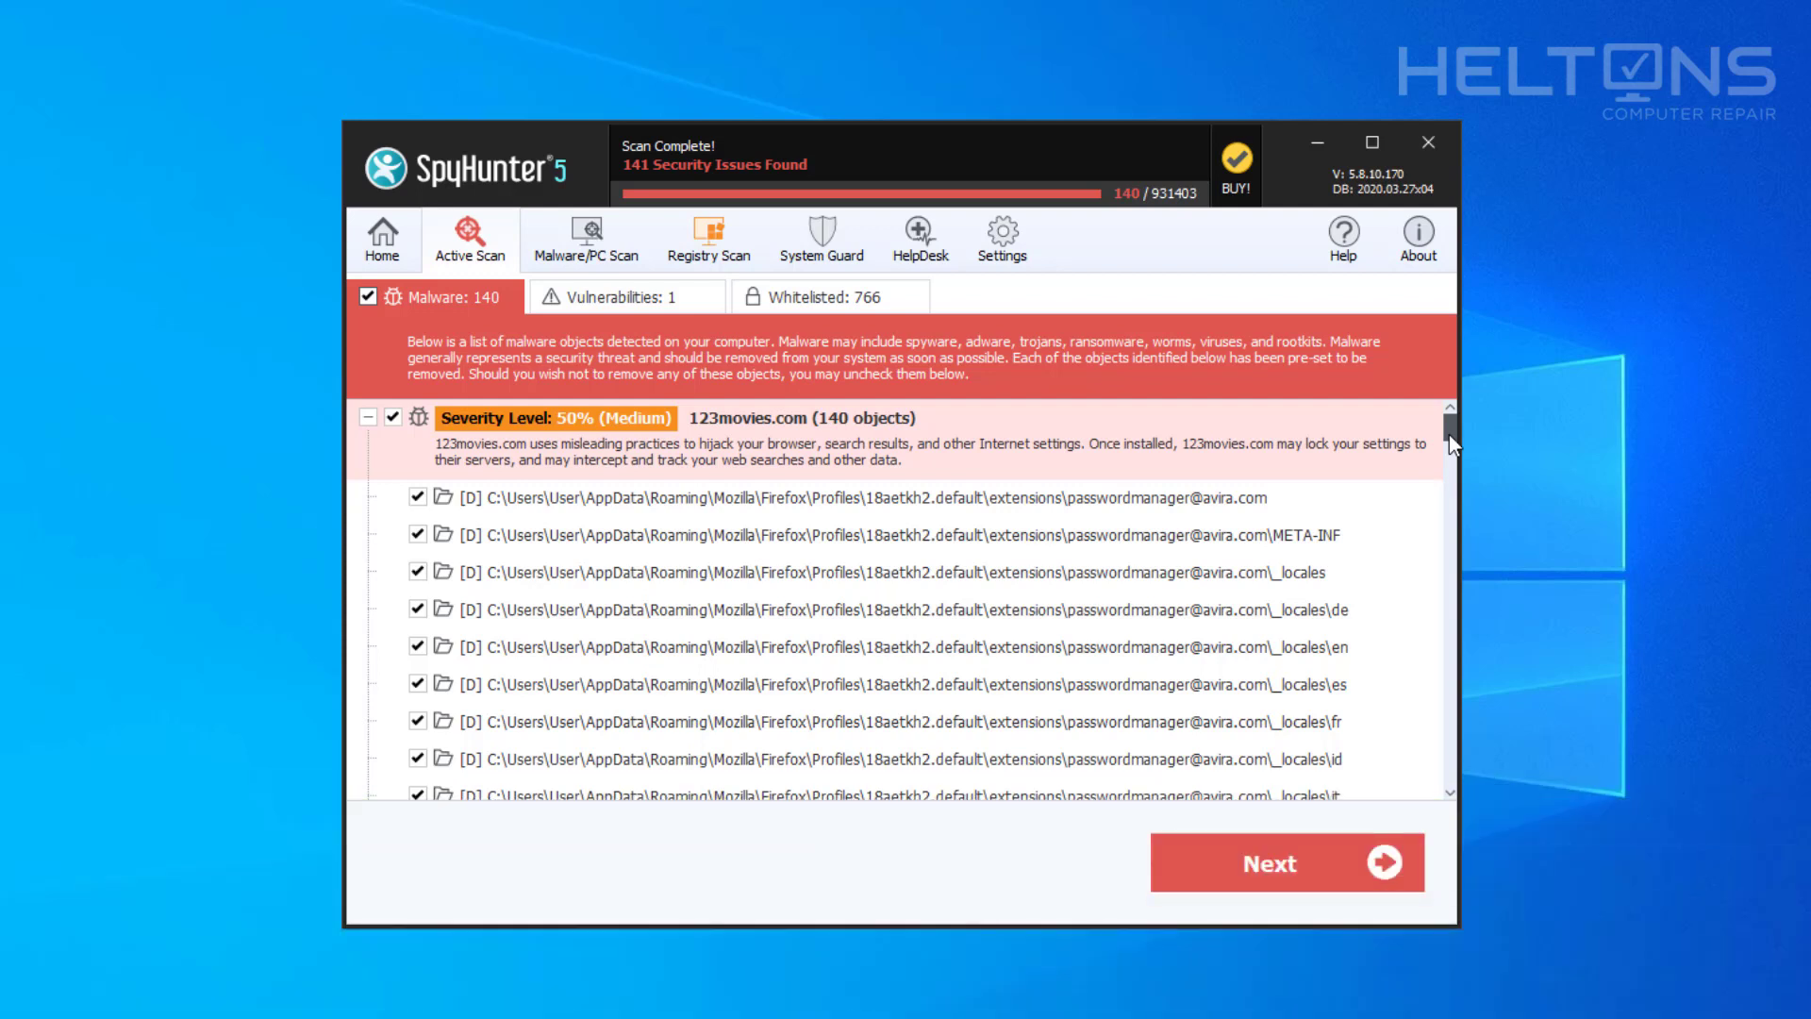
mouse_move(1450, 435)
left_mouse_down()
mouse_move(1456, 821)
mouse_move(1441, 427)
left_mouse_up()
Review the Firefox vulnerability details and whitelisted components, then return to the 140 malware objects.
left_click(664, 294)
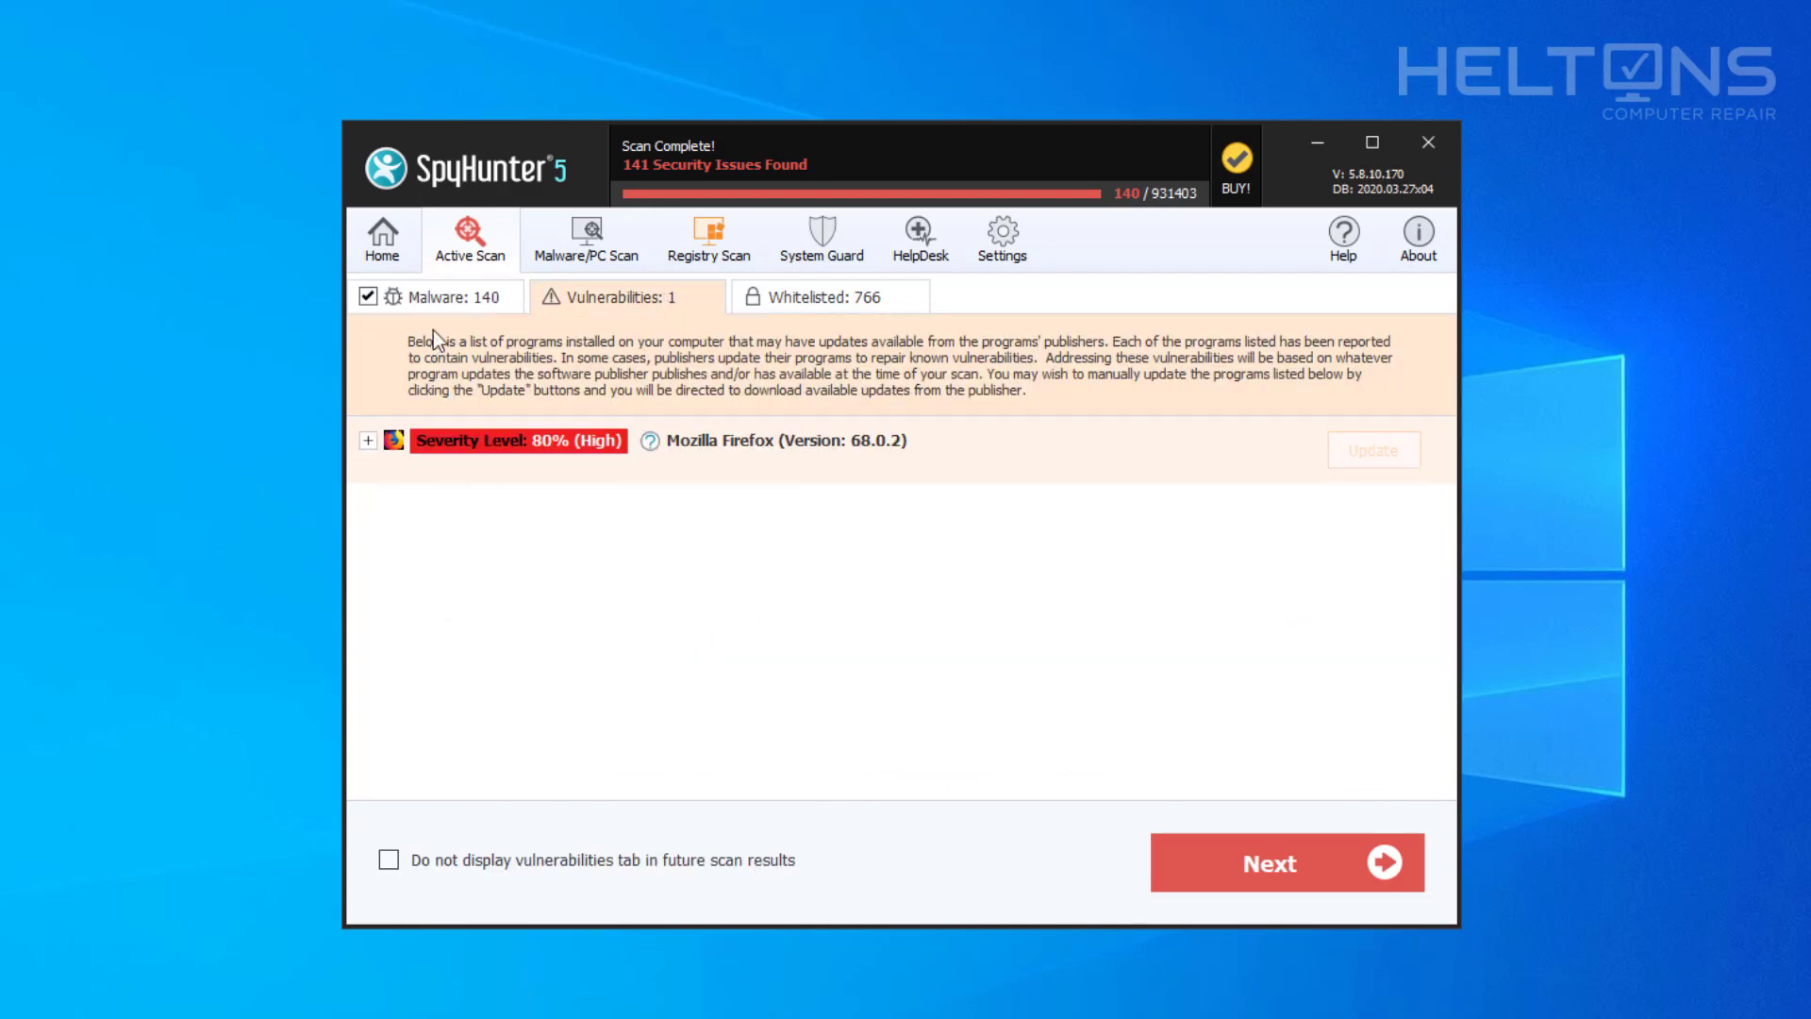
left_click(373, 441)
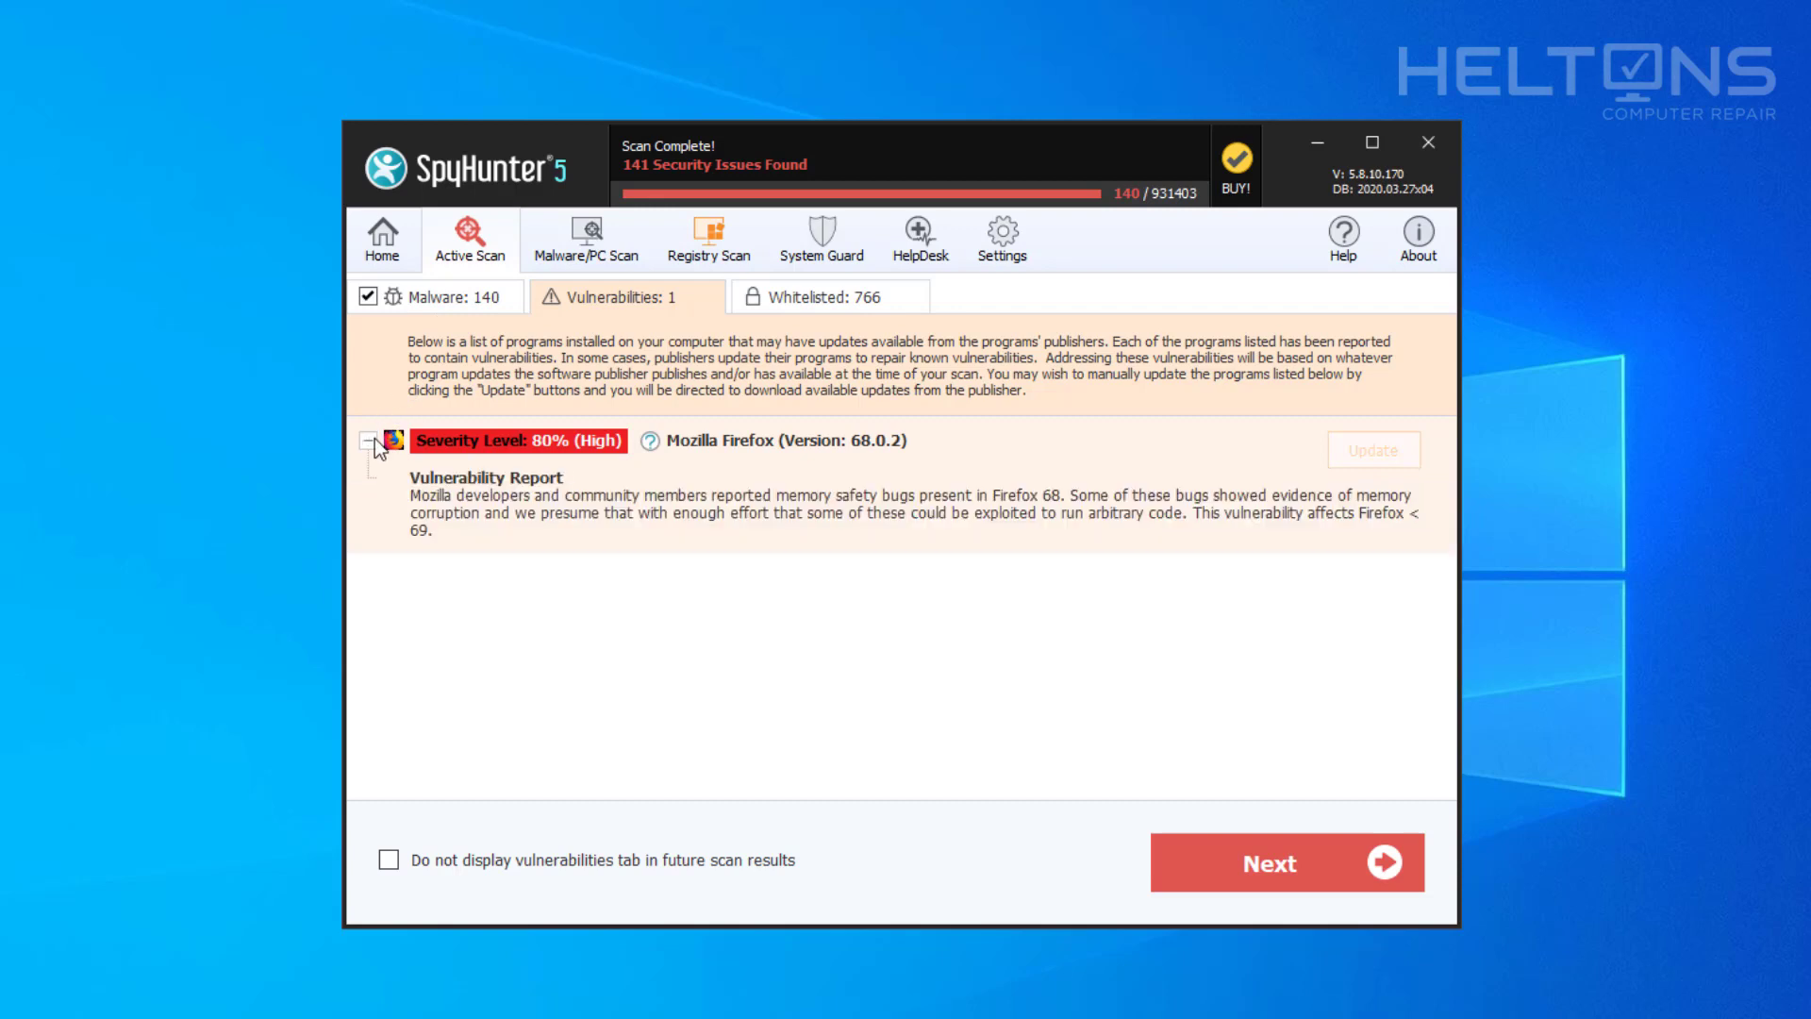
left_click(760, 296)
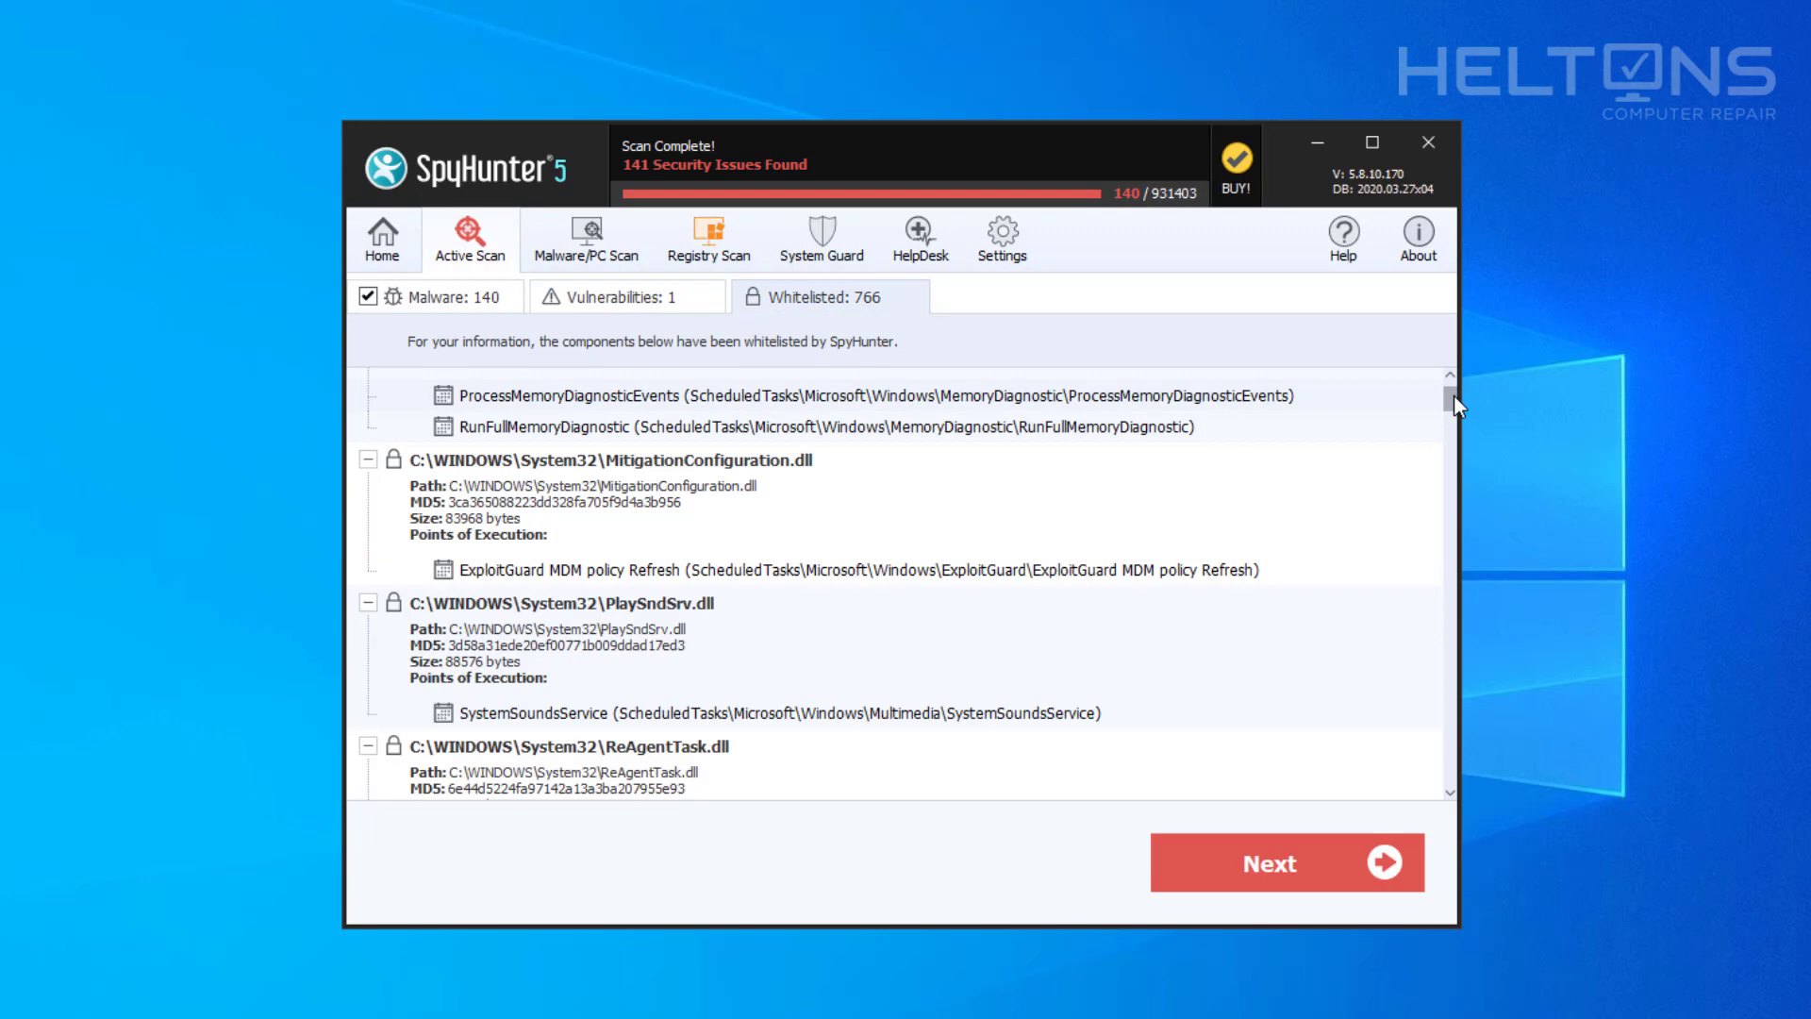
left_click_drag(1453, 394, 1426, 318)
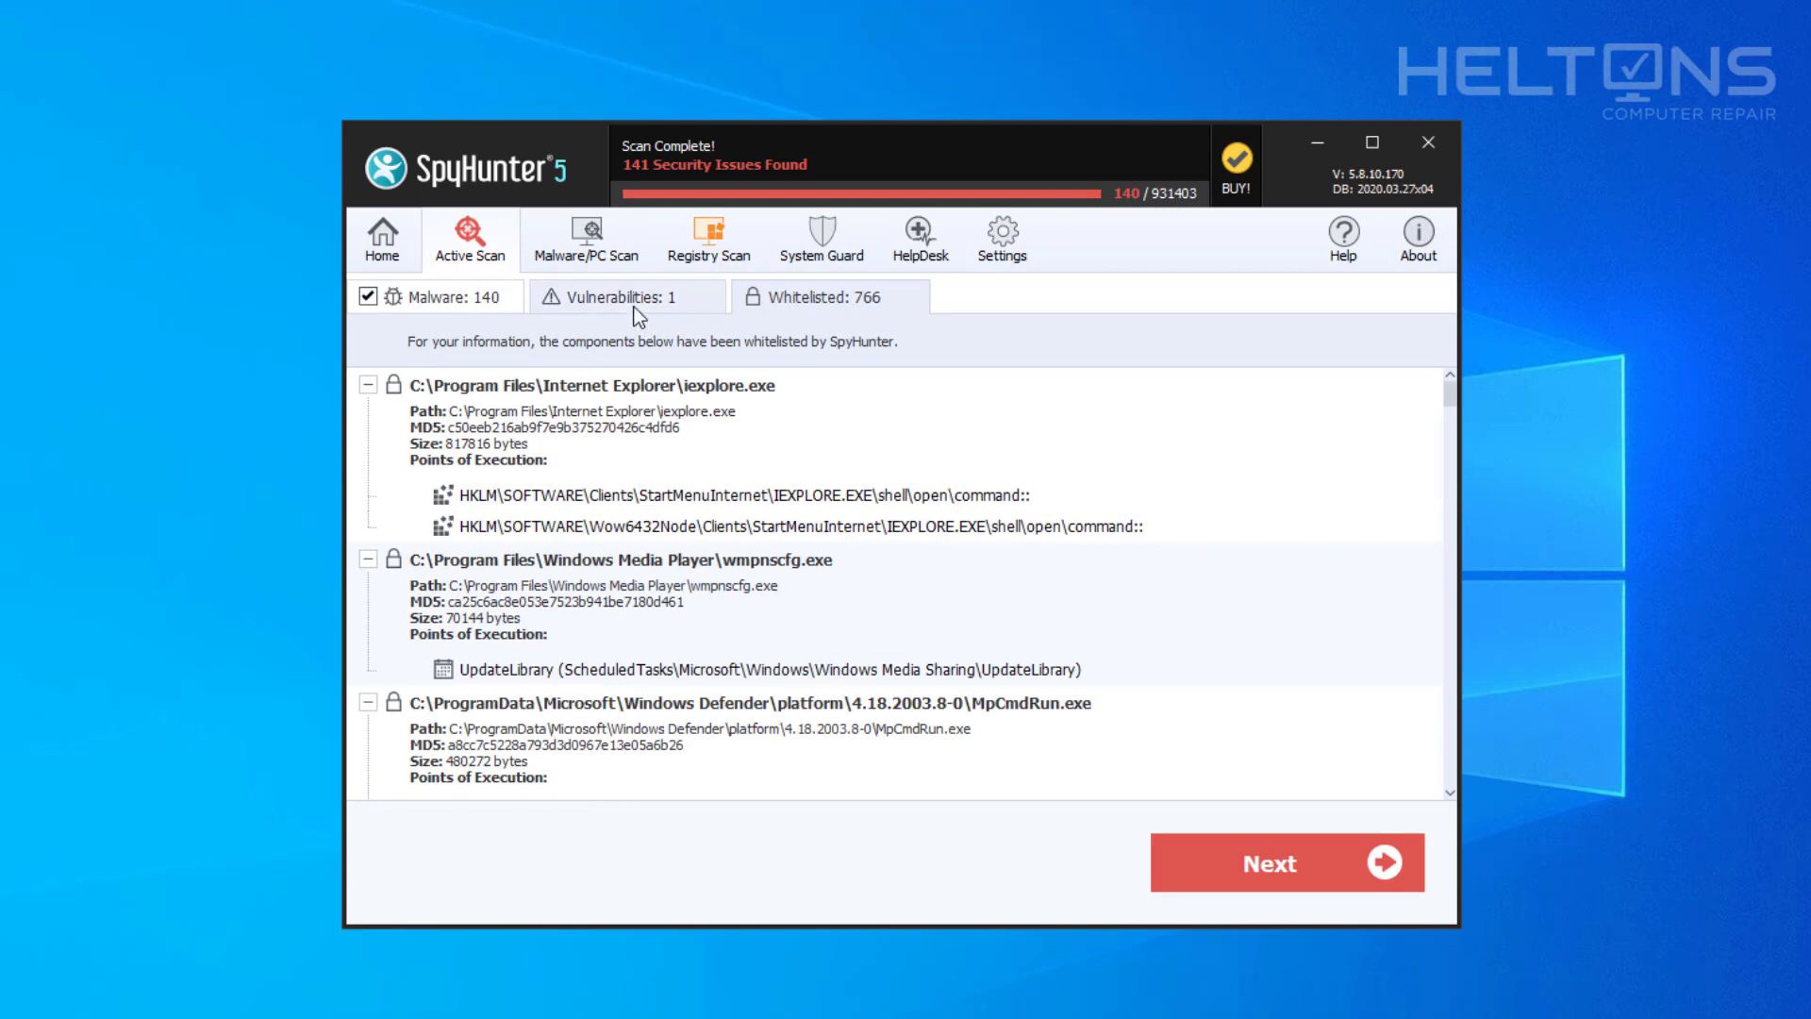
left_click(636, 304)
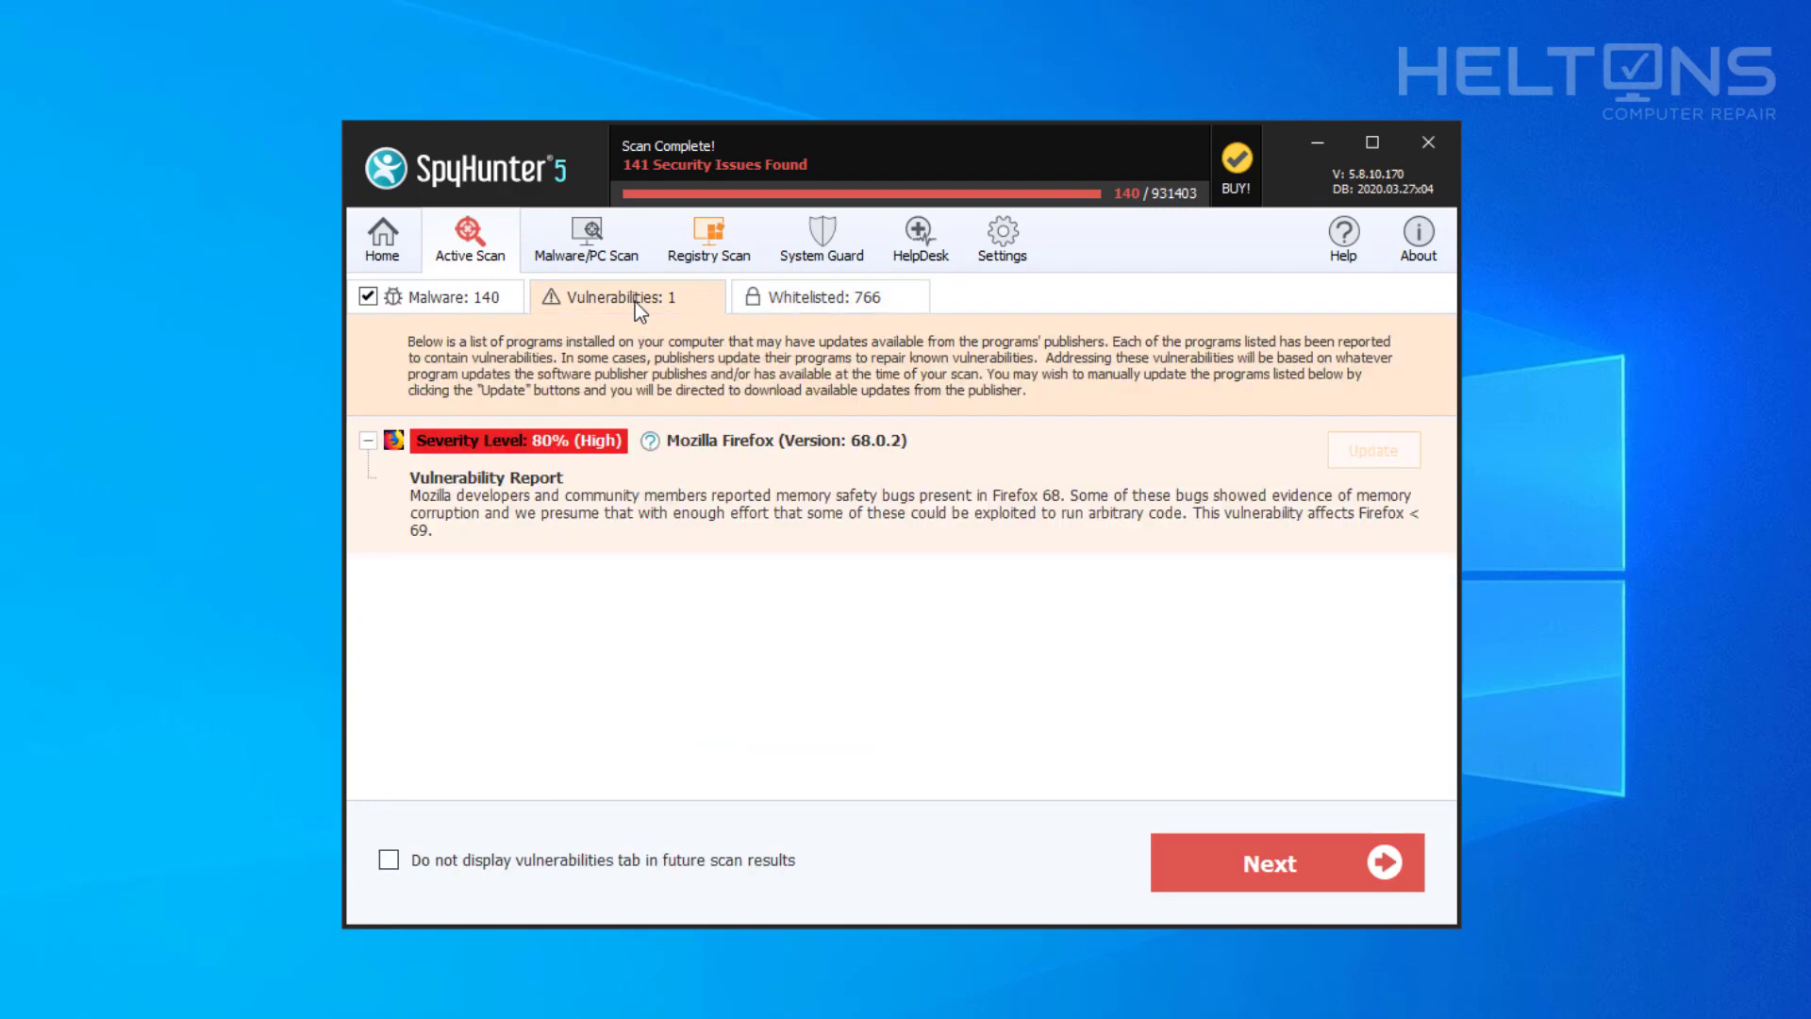
left_click(464, 306)
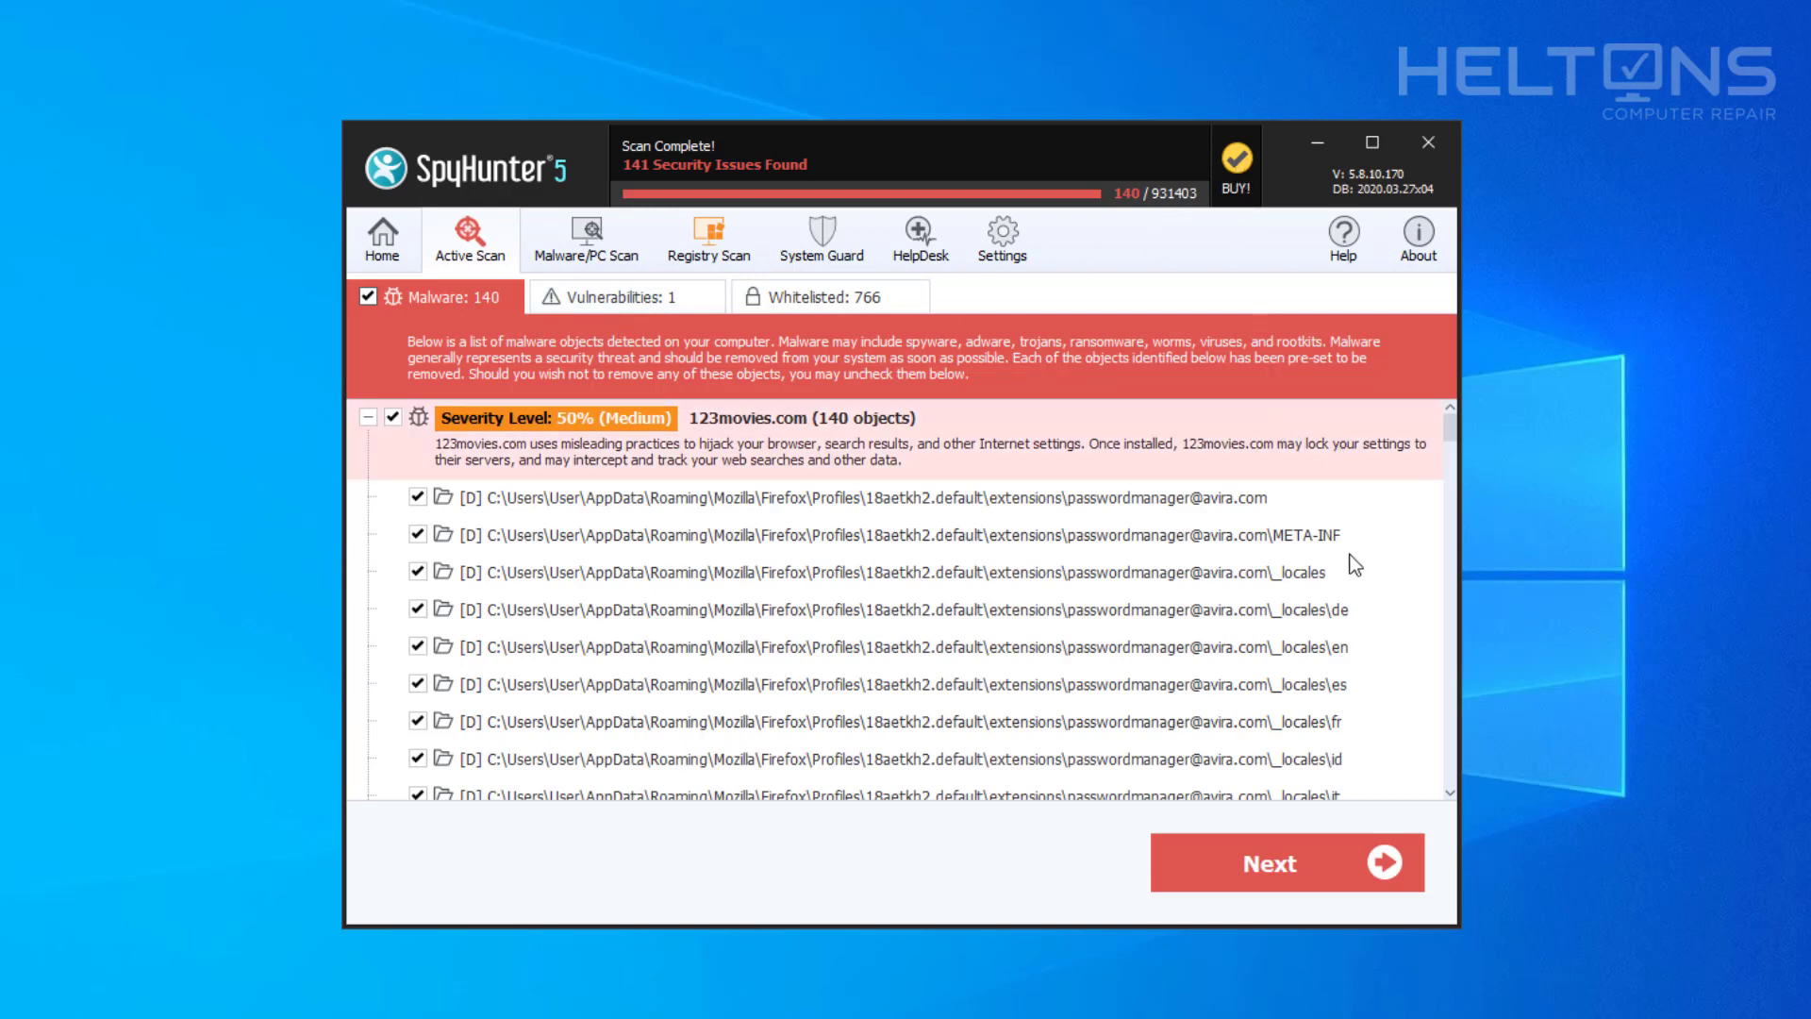
Close the results window and exit SpyHunter 5 from the tray, confirming the exit and UAC prompt.
left_click(1423, 149)
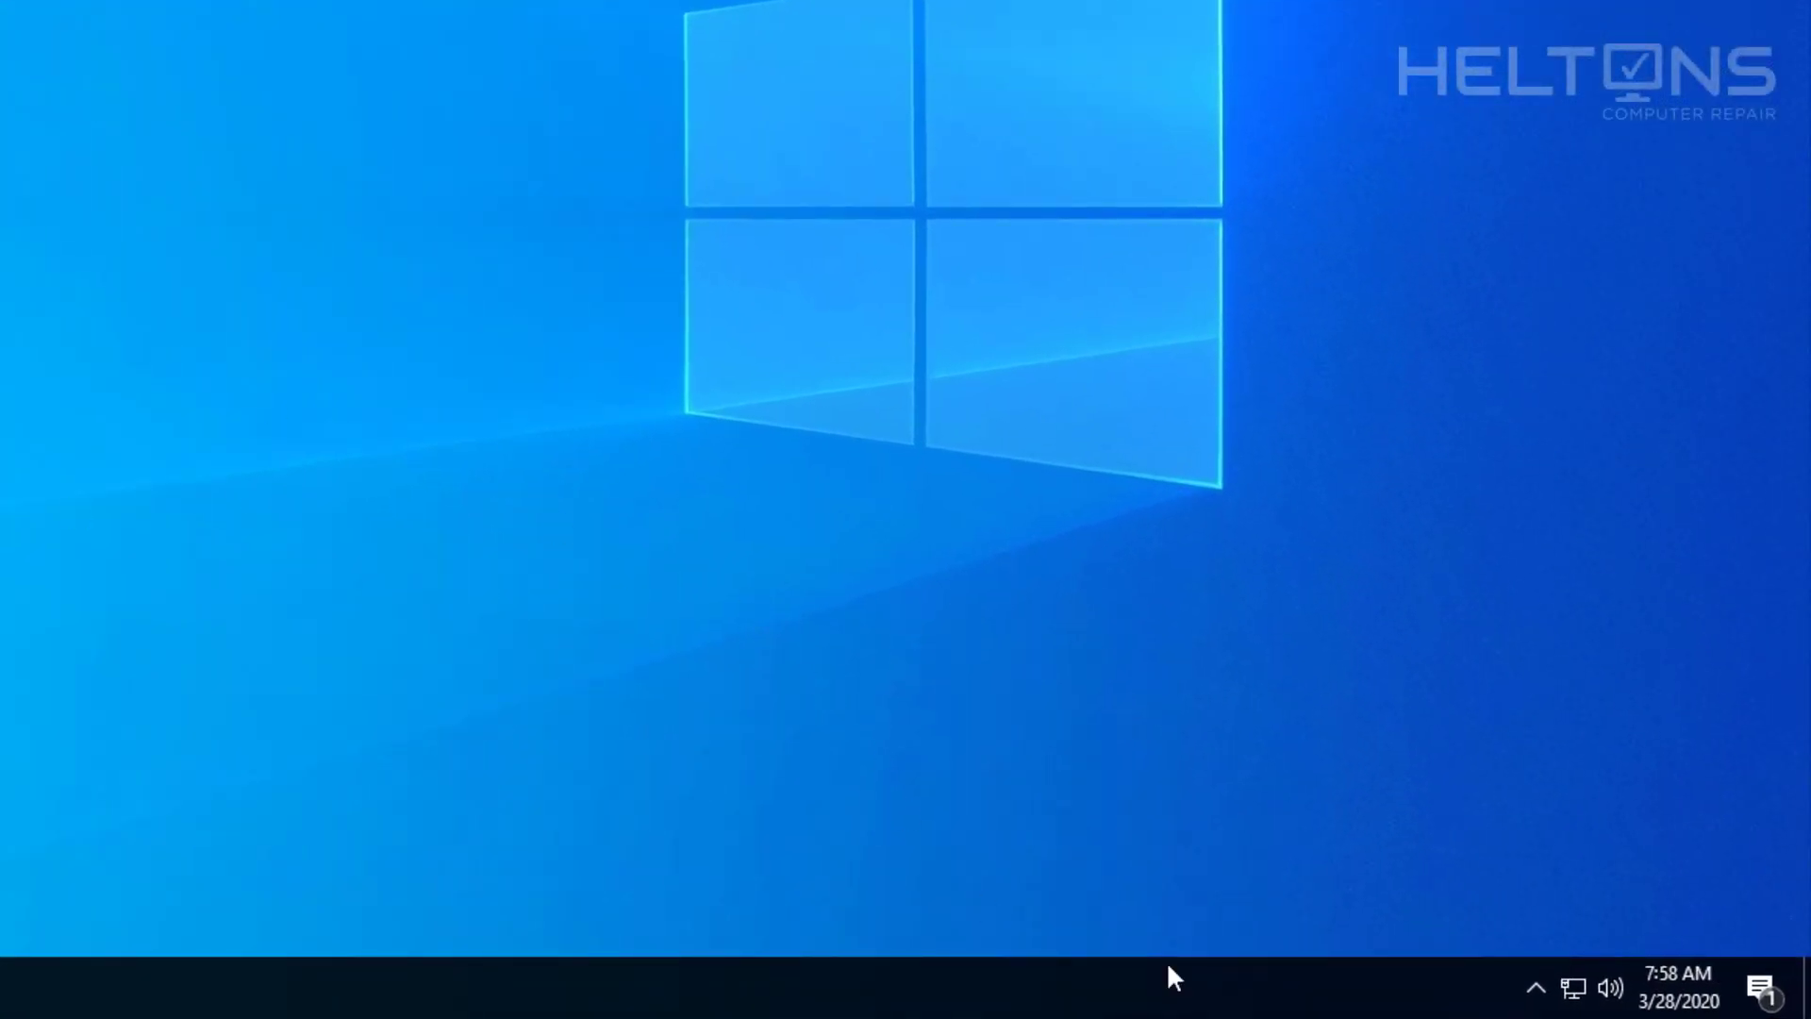
left_click(1527, 975)
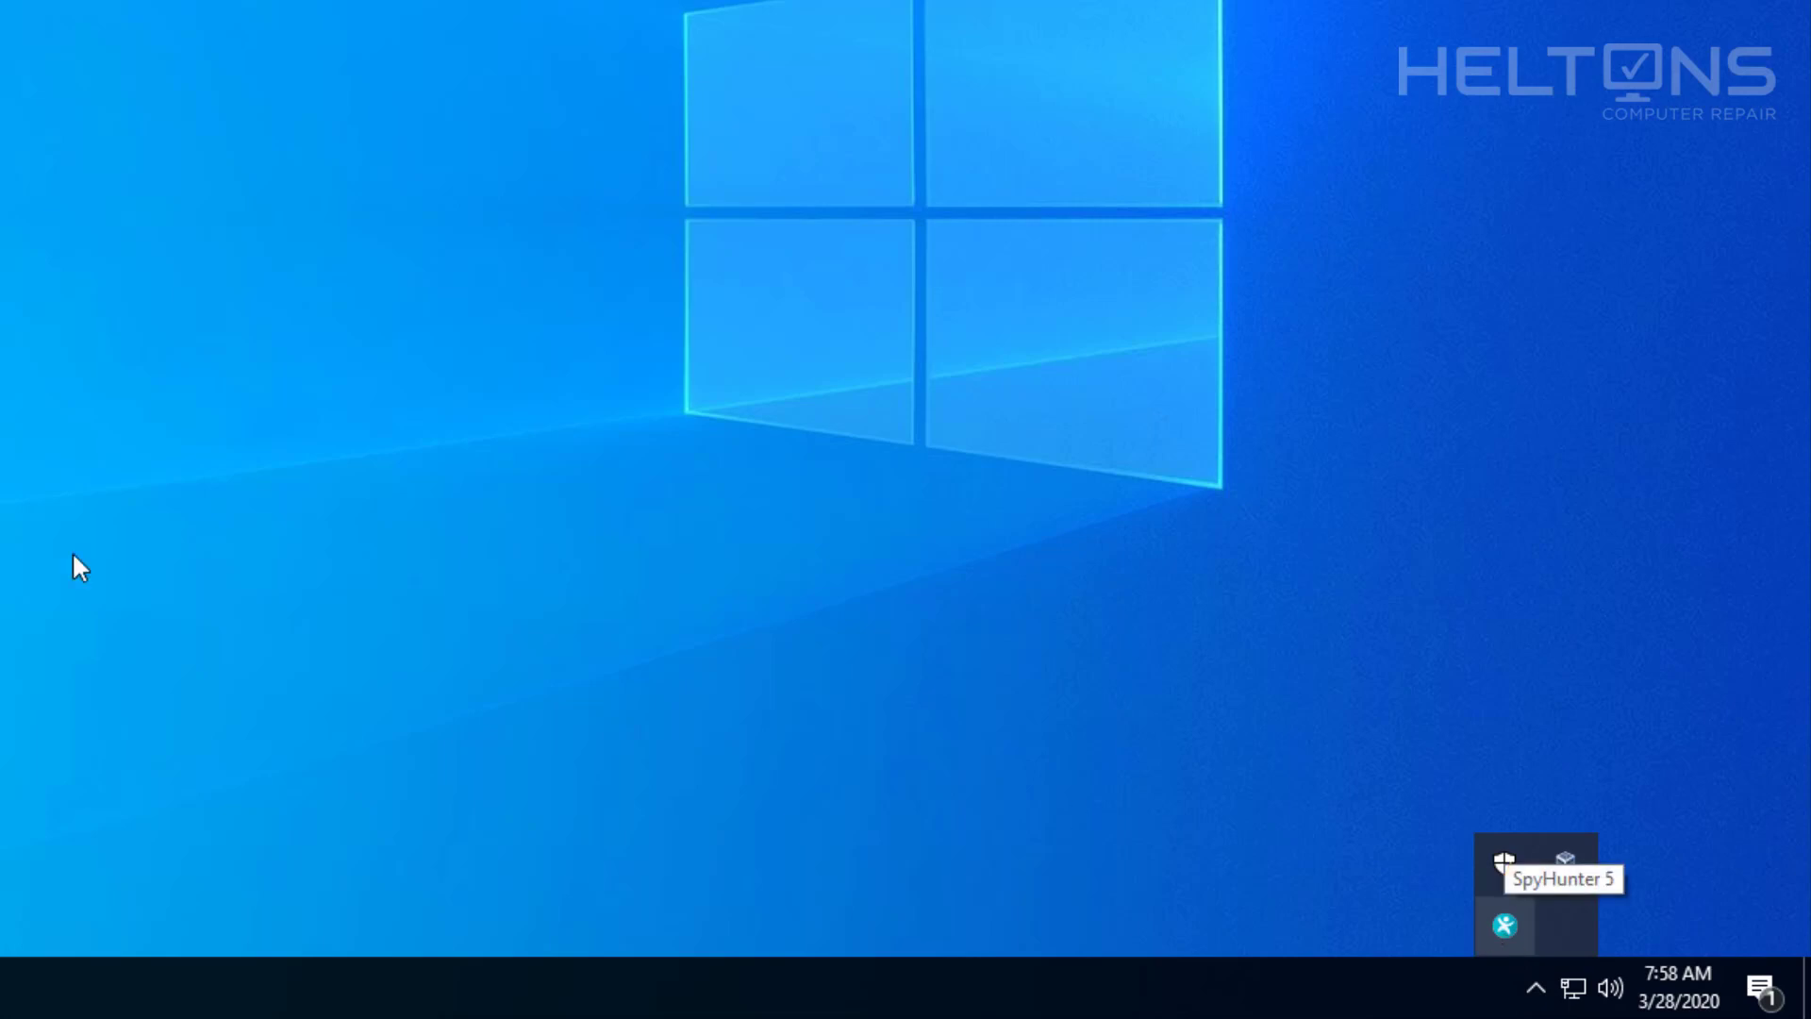
right_click(1511, 925)
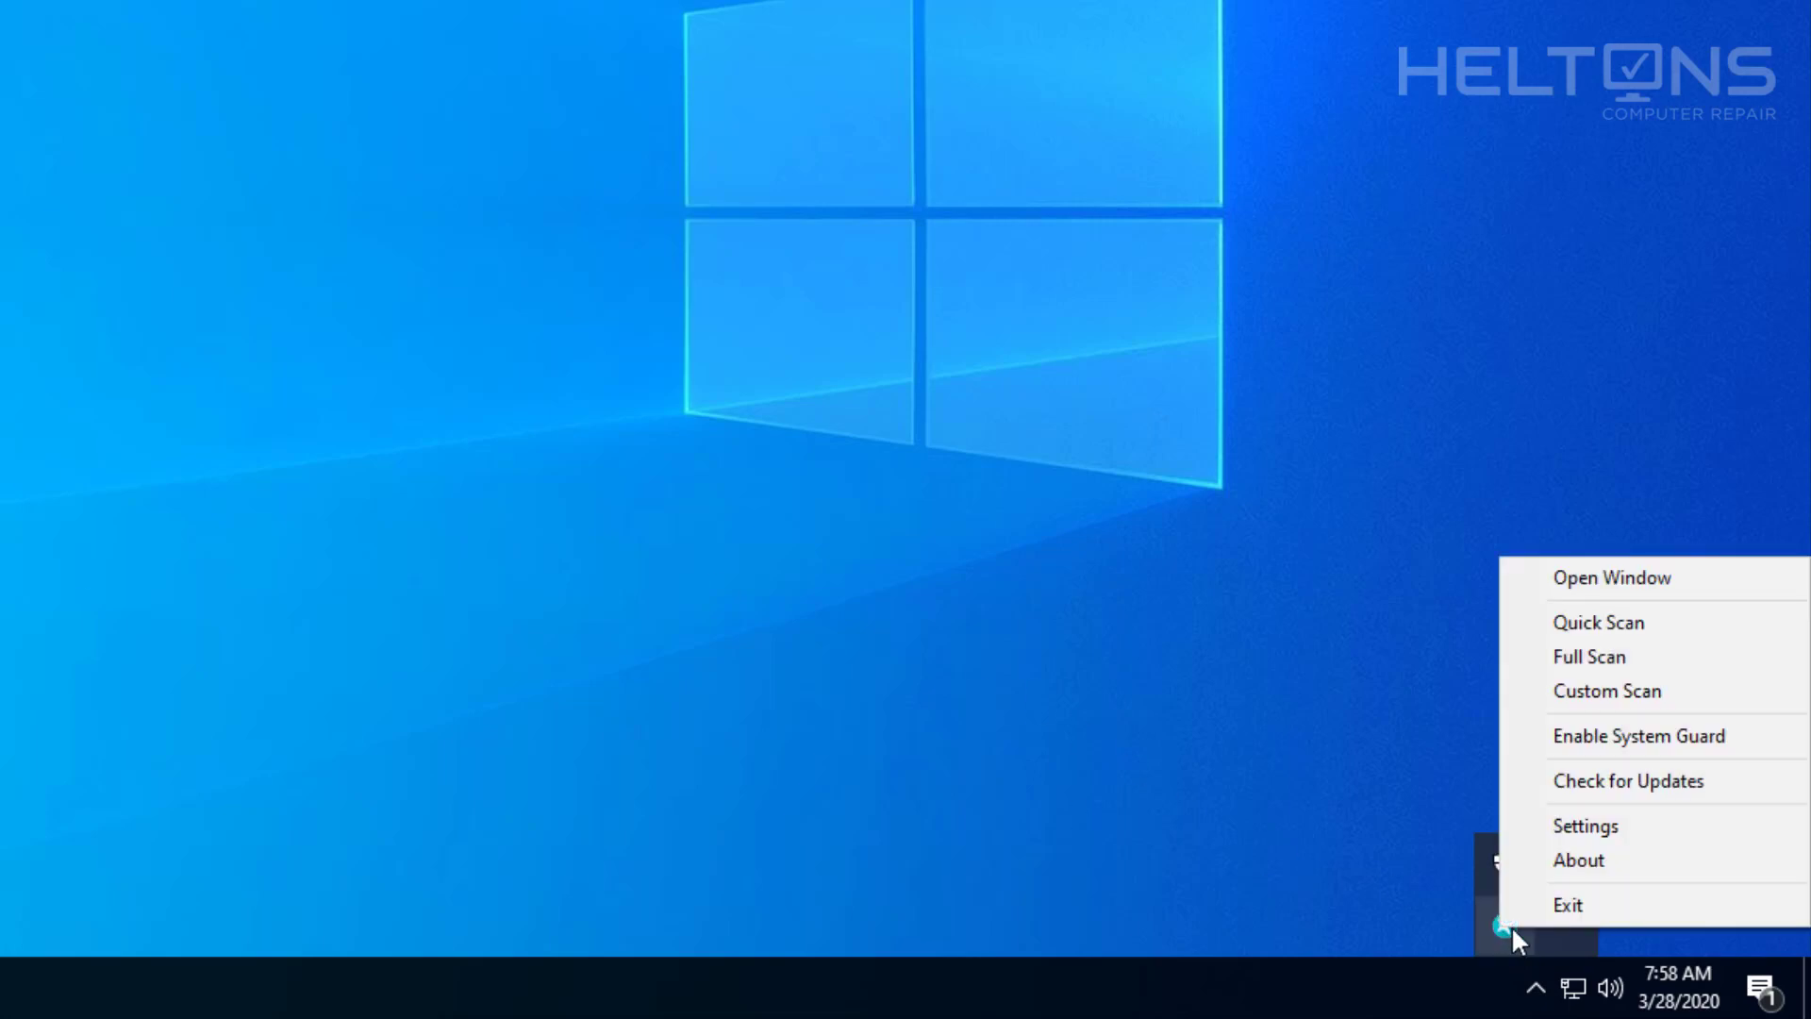
left_click(1537, 990)
left_click(1537, 991)
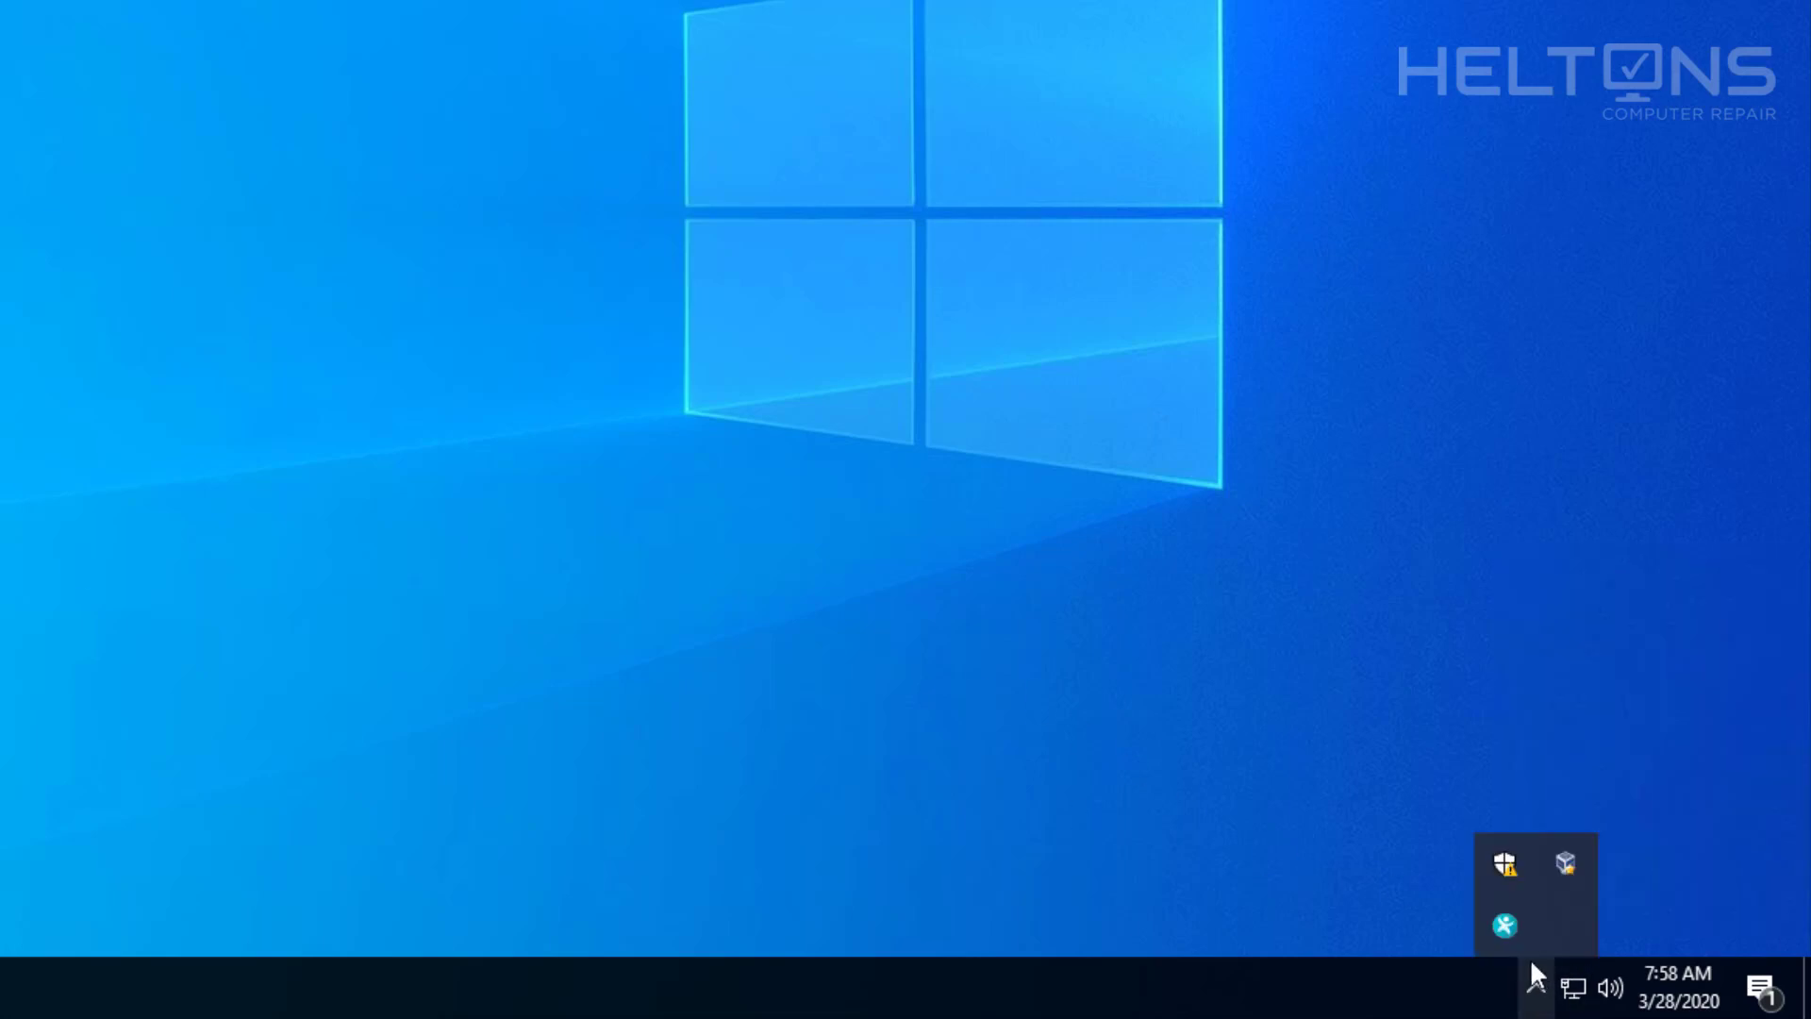
right_click(1505, 929)
left_click(1526, 911)
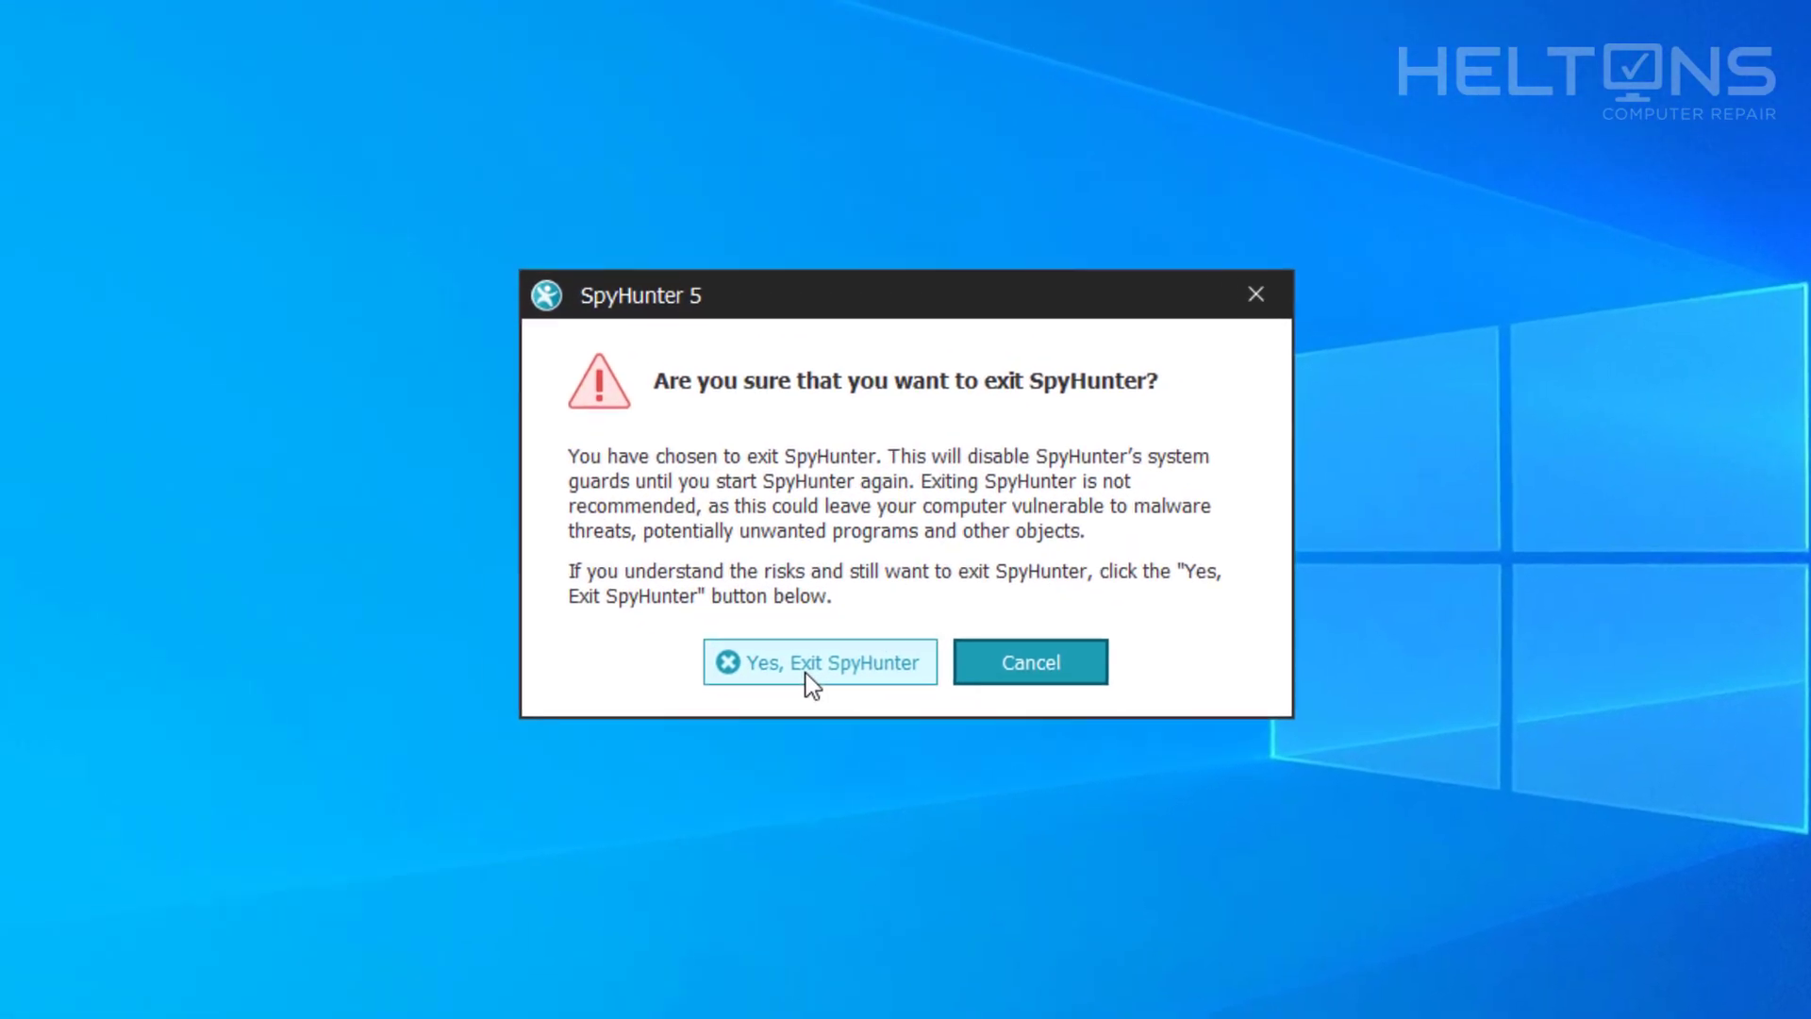
left_click(234, 316)
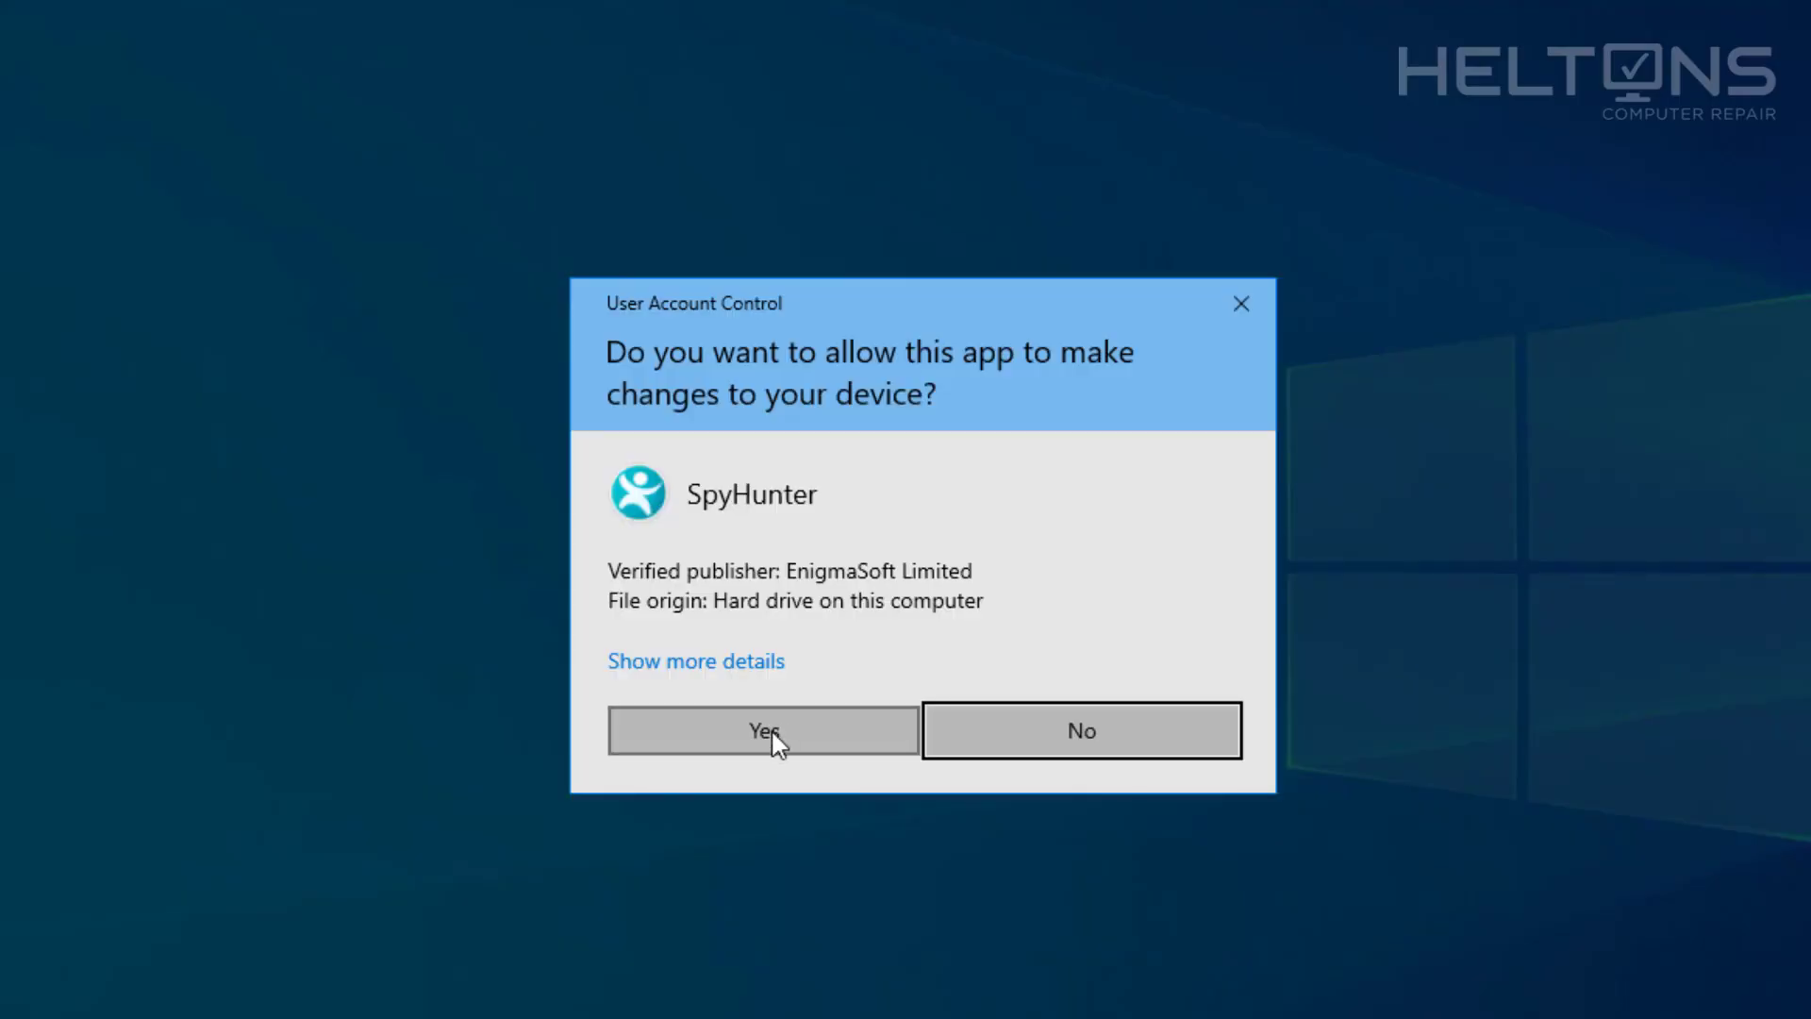
left_click(765, 746)
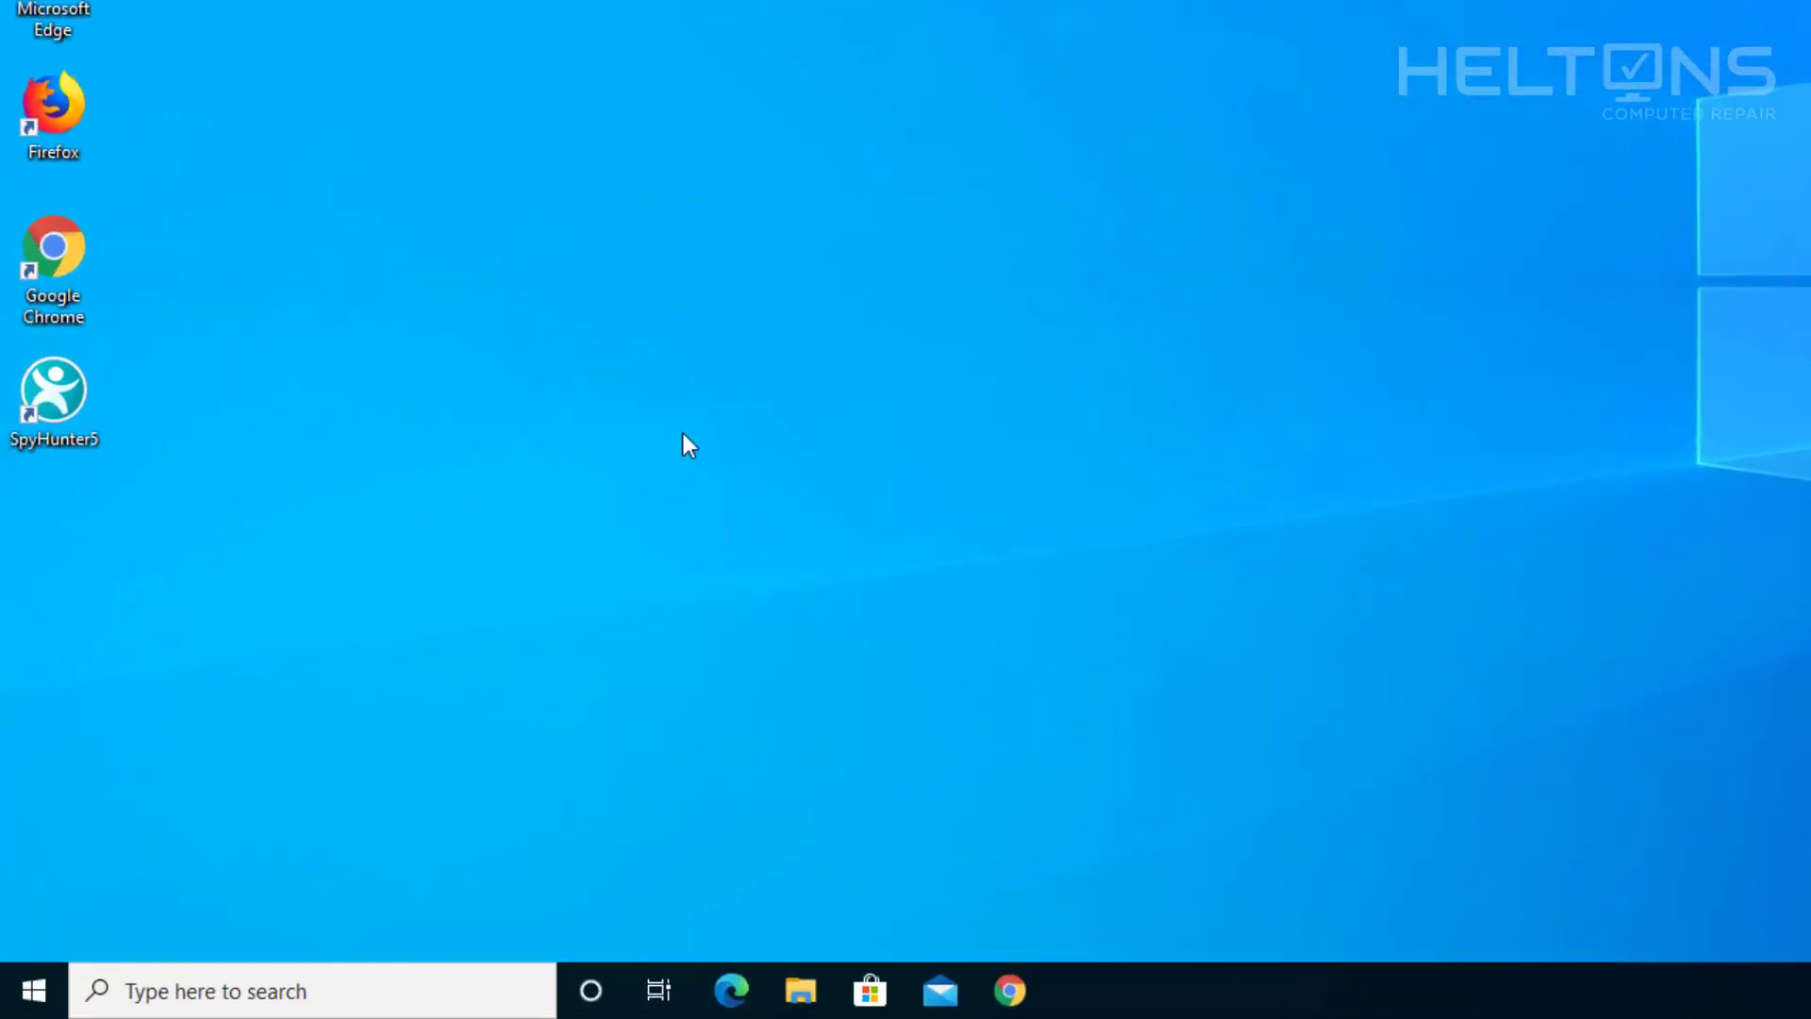
Open Settings' Apps & features and select SpyHunter 5 in the installed apps list.
left_click(34, 990)
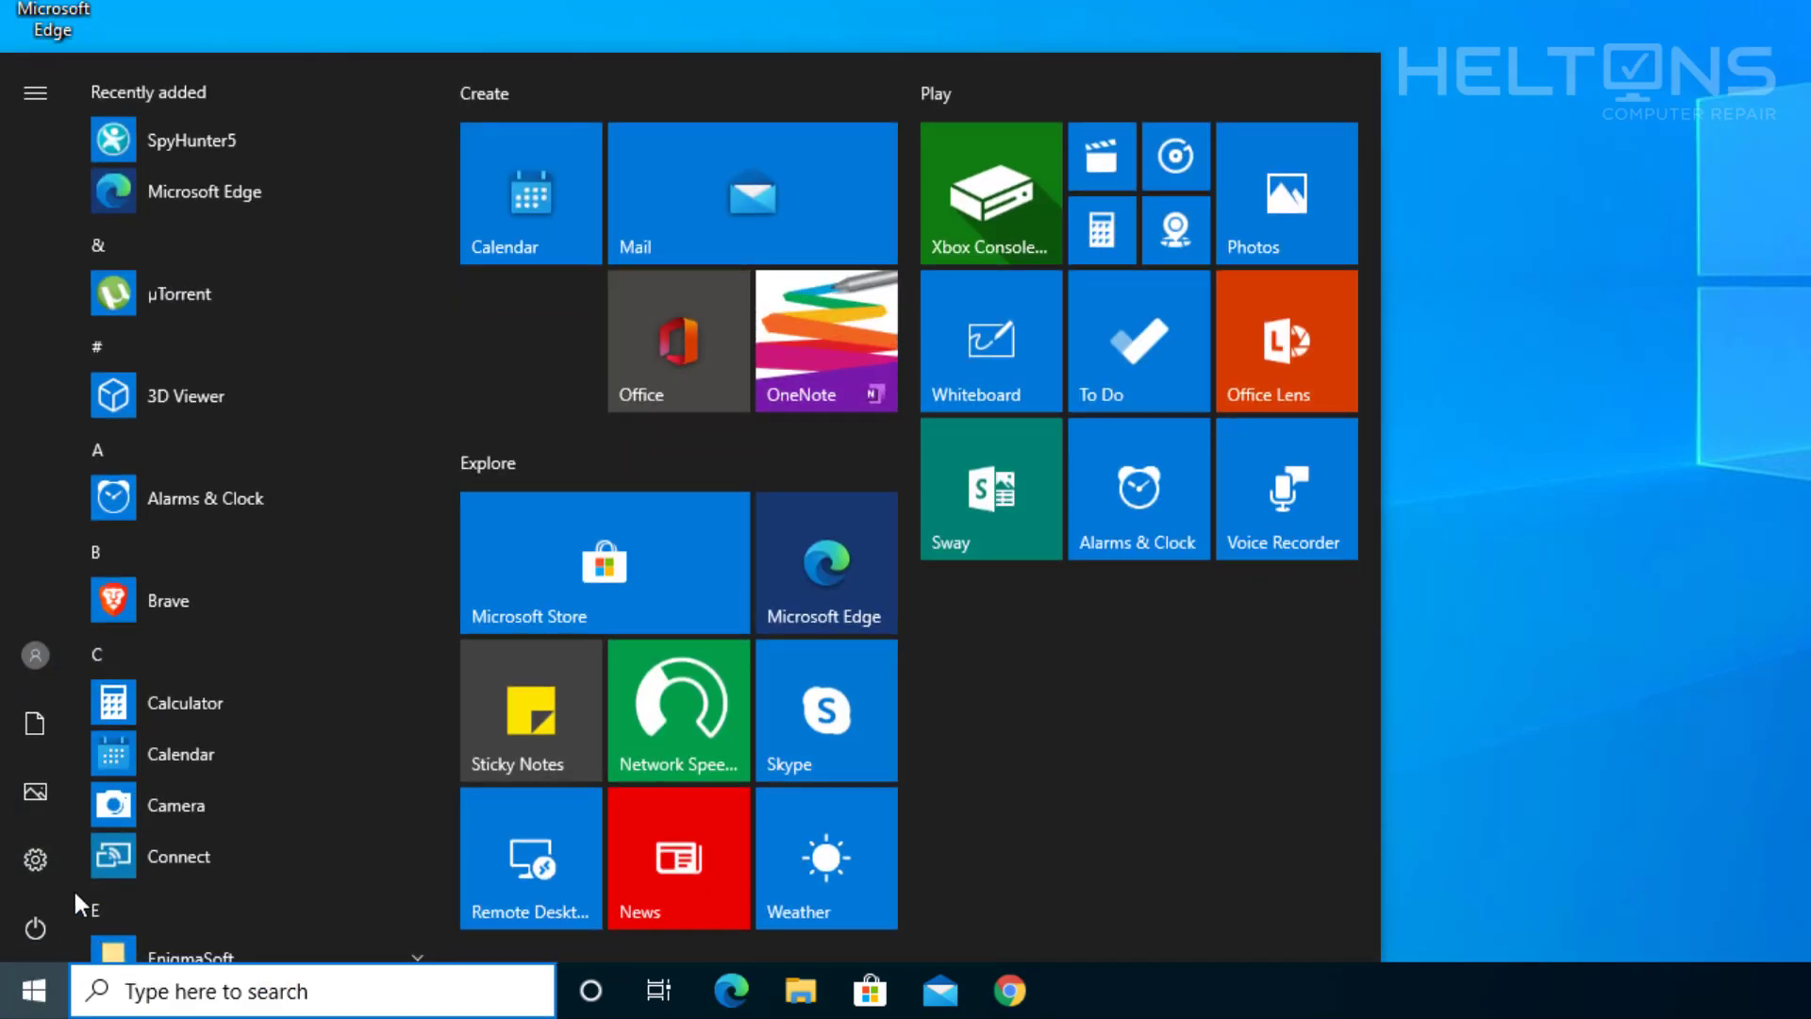
left_click(36, 858)
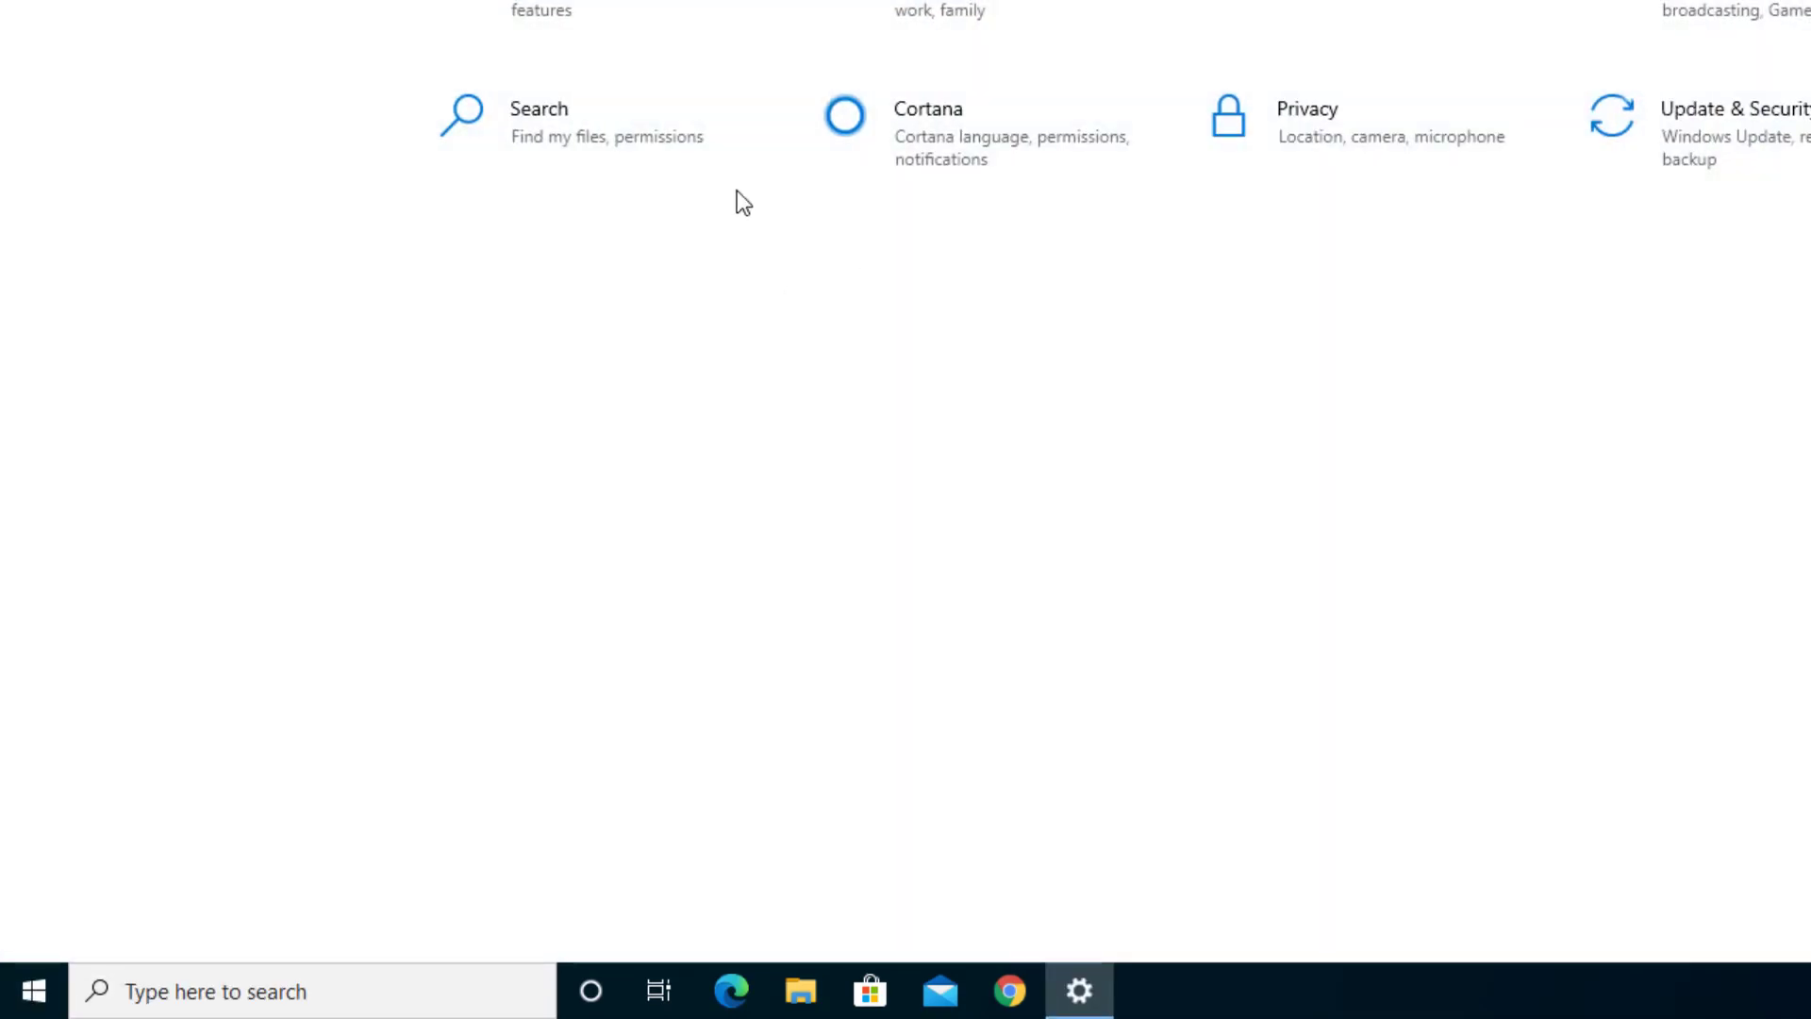
left_click(577, 250)
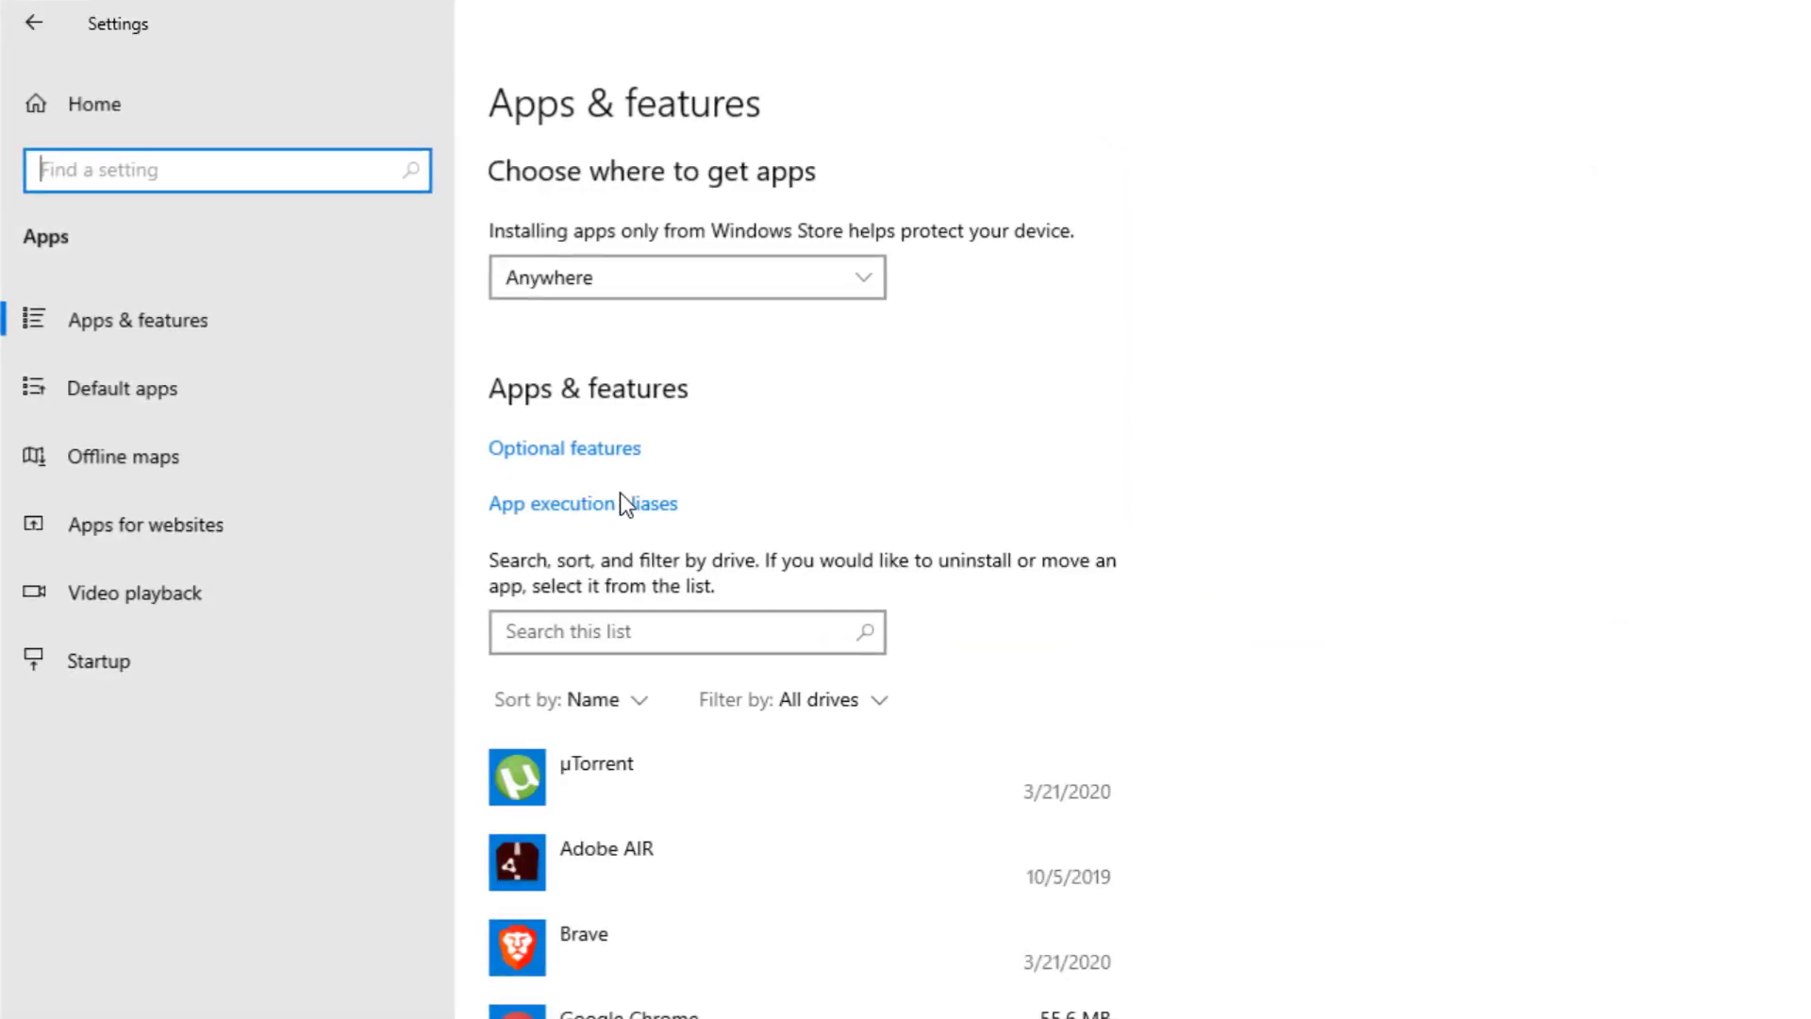
scroll(1128, 609, "down", 12)
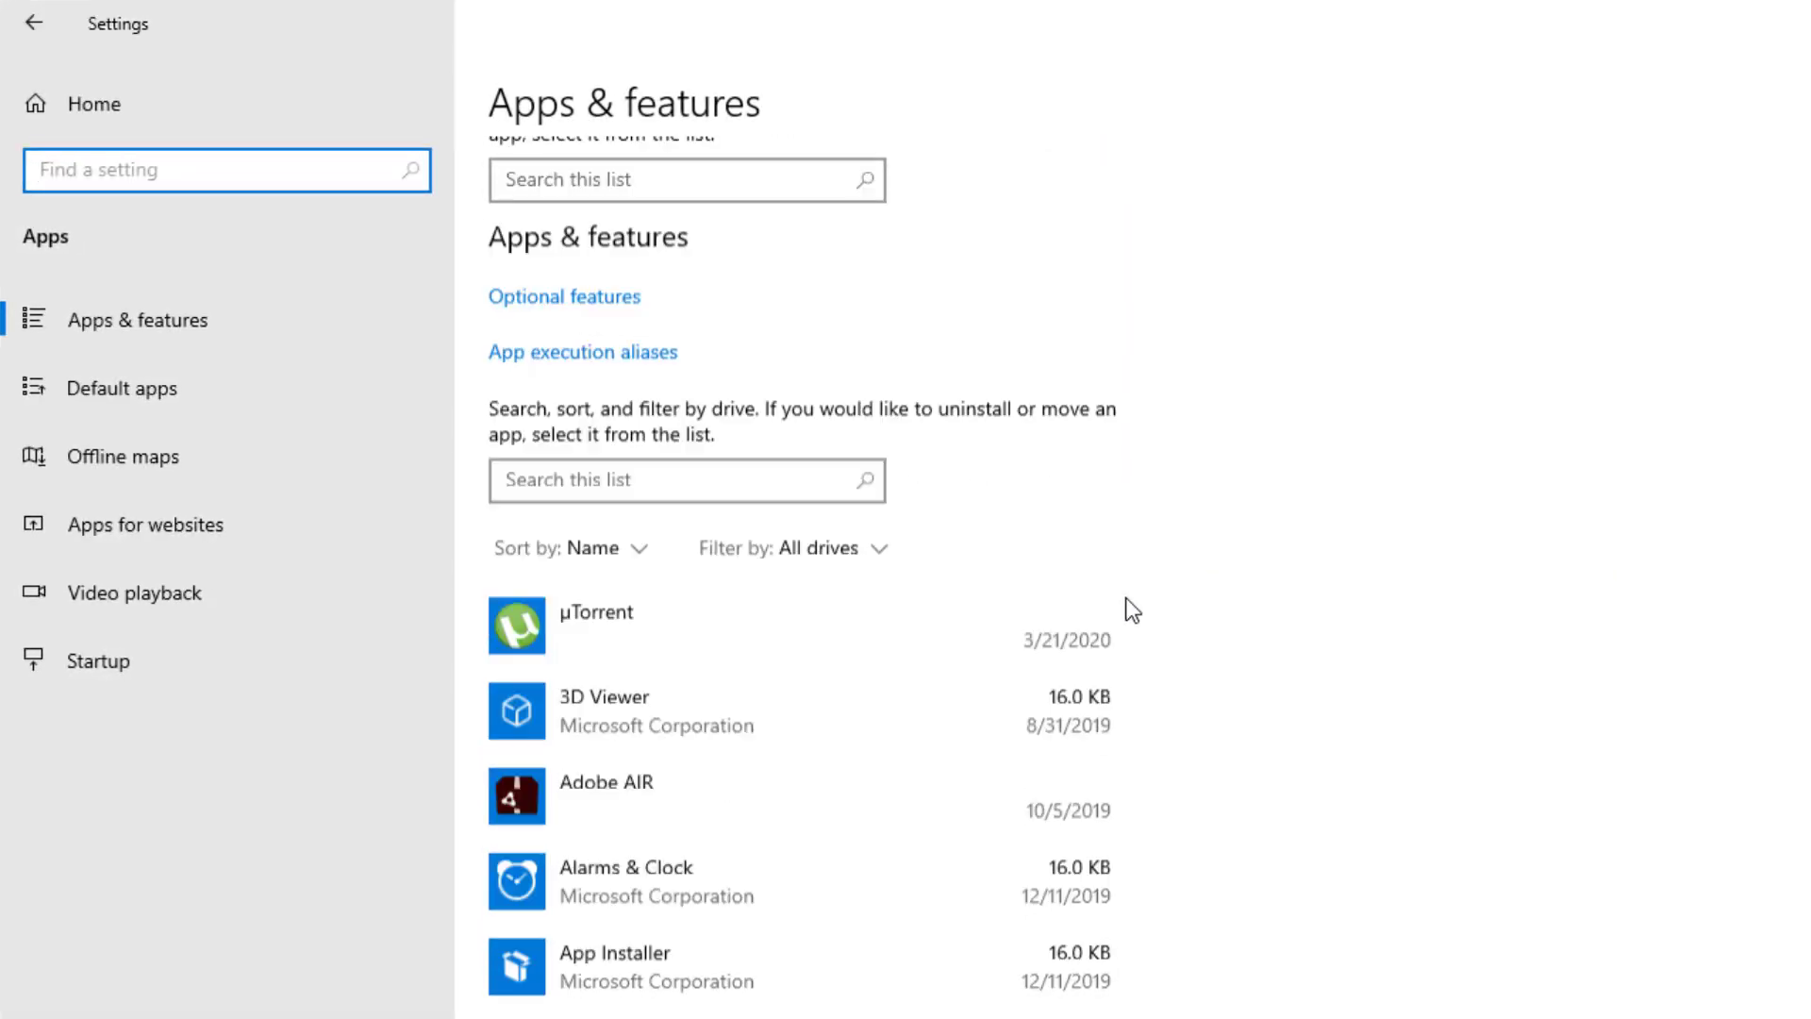
scroll(1128, 610, "down", 20)
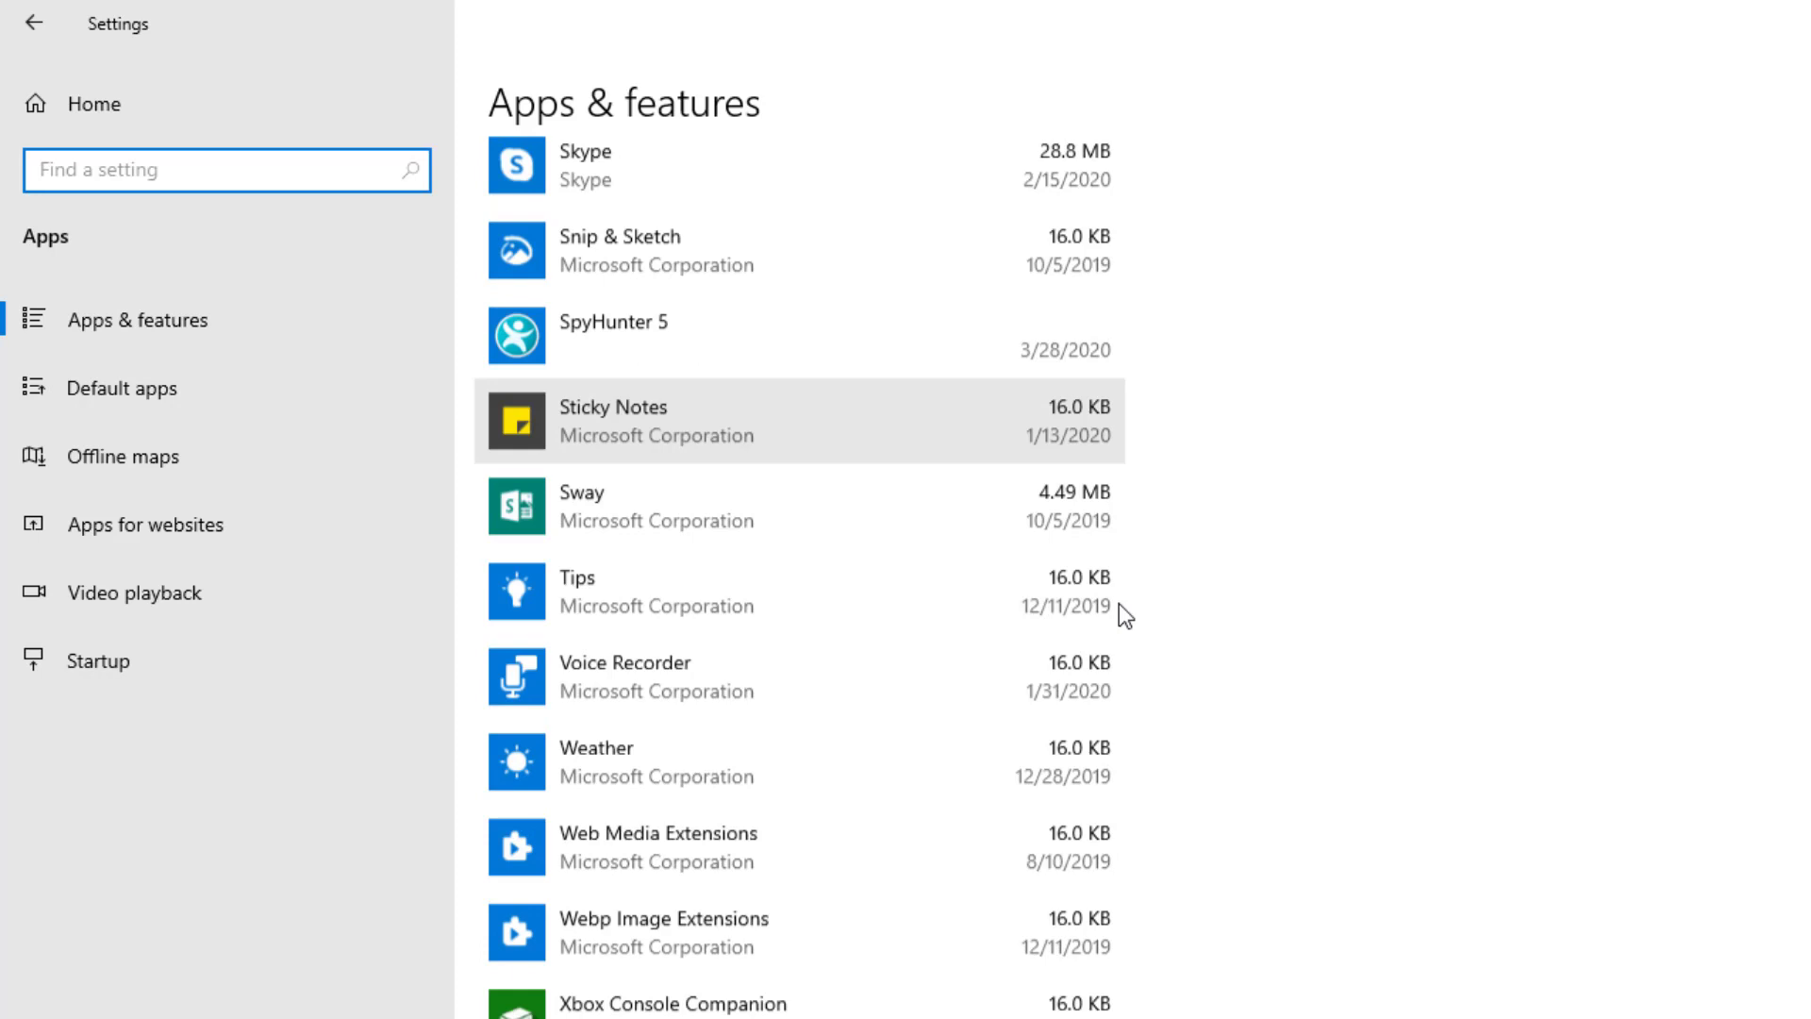
scroll(1075, 641, "up", 5)
scroll(1037, 667, "down", 4)
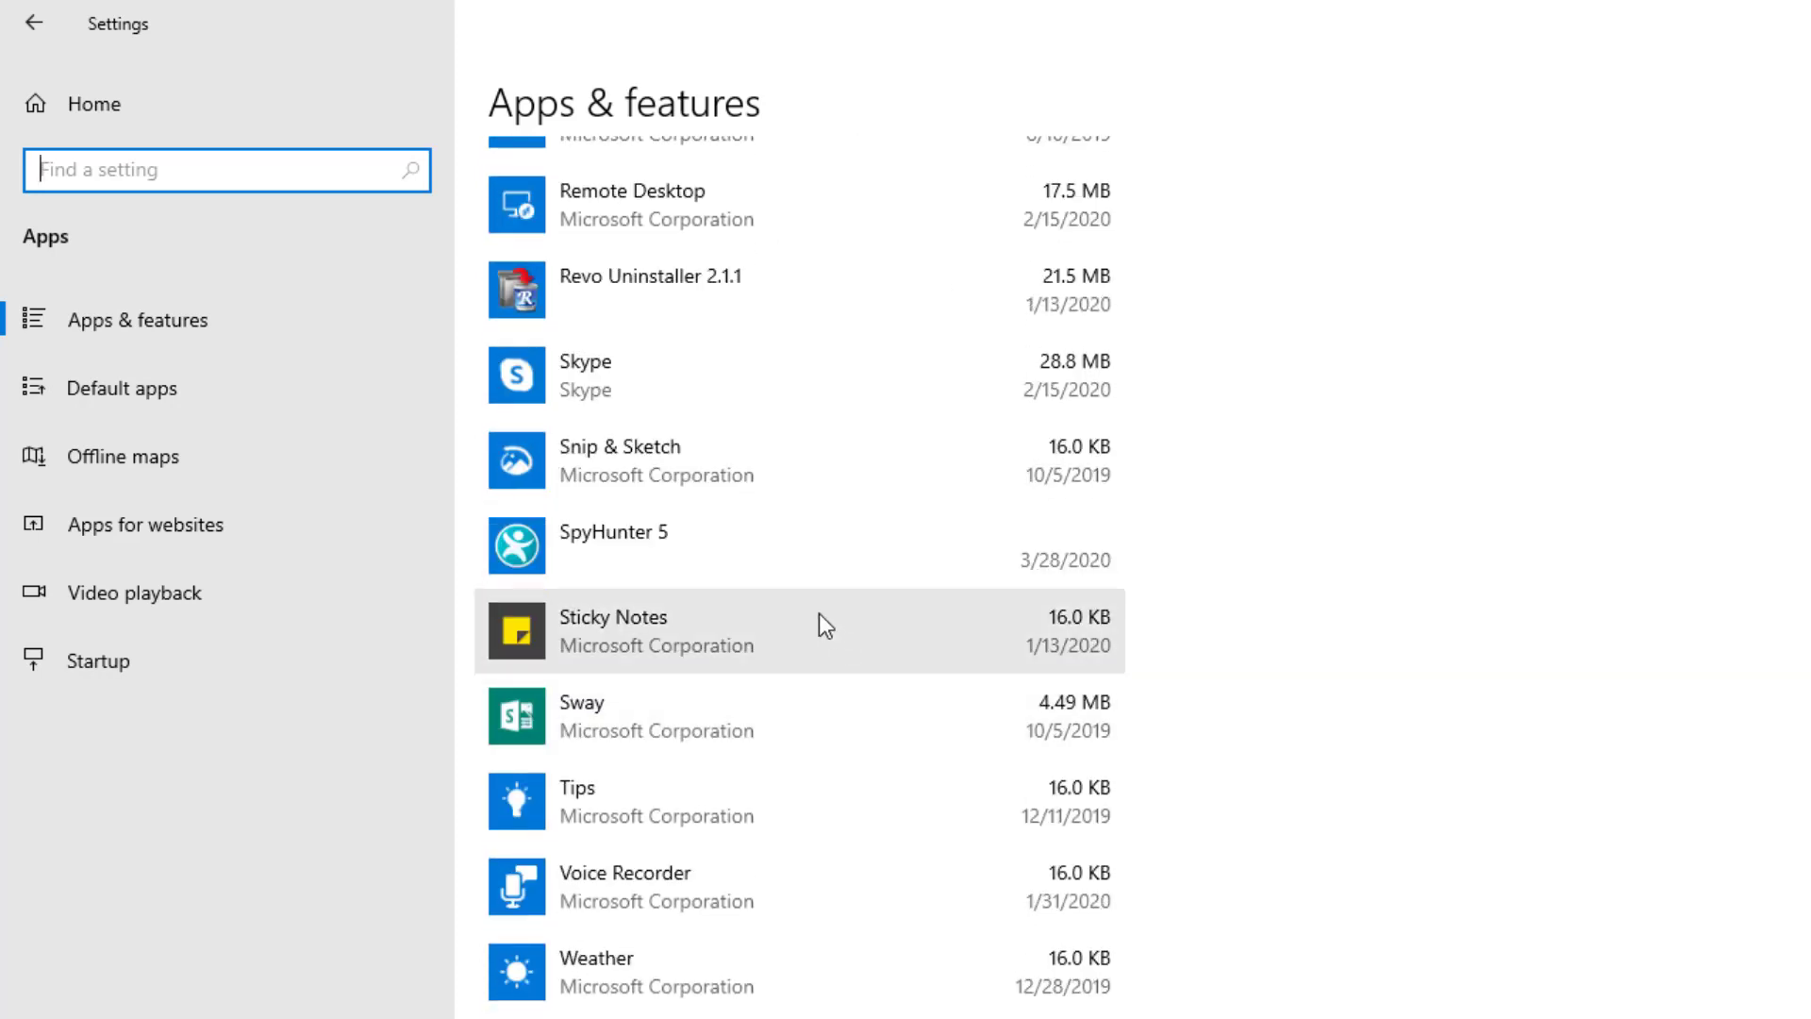
left_click(757, 569)
Start uninstalling SpyHunter 5, then refuse the User Account Control permission request.
left_click(1028, 666)
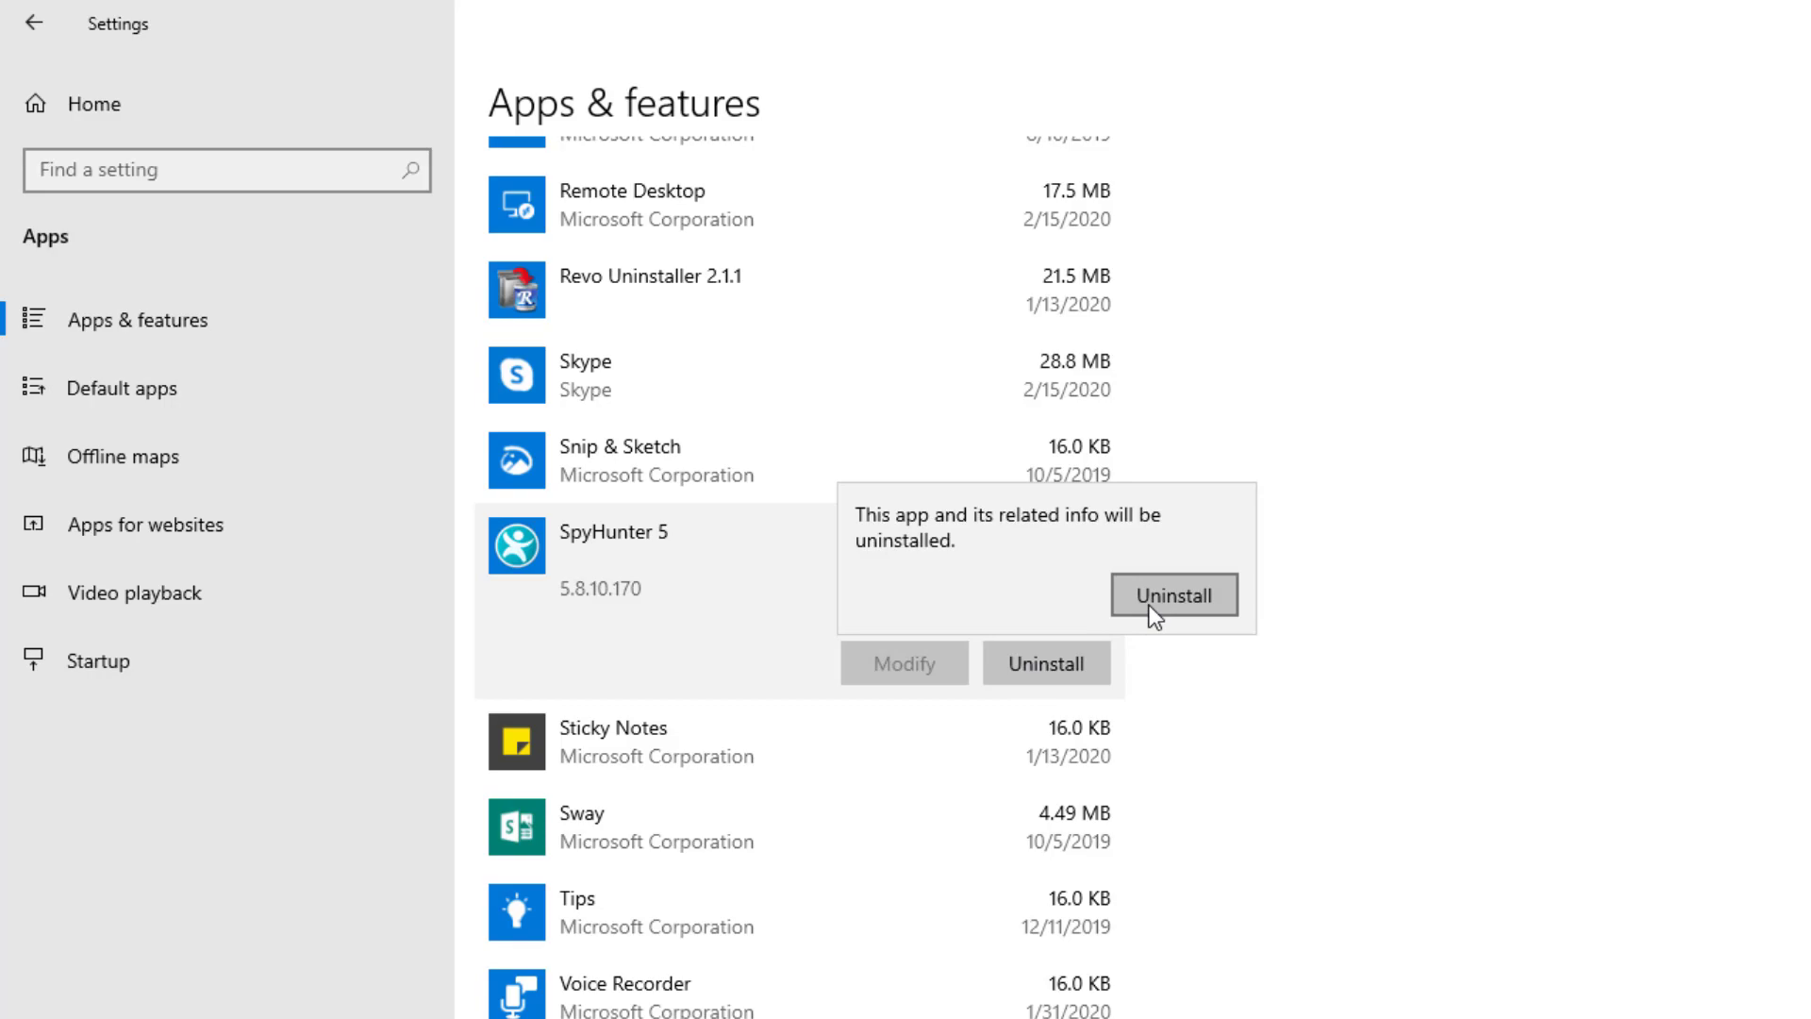
left_click(1149, 605)
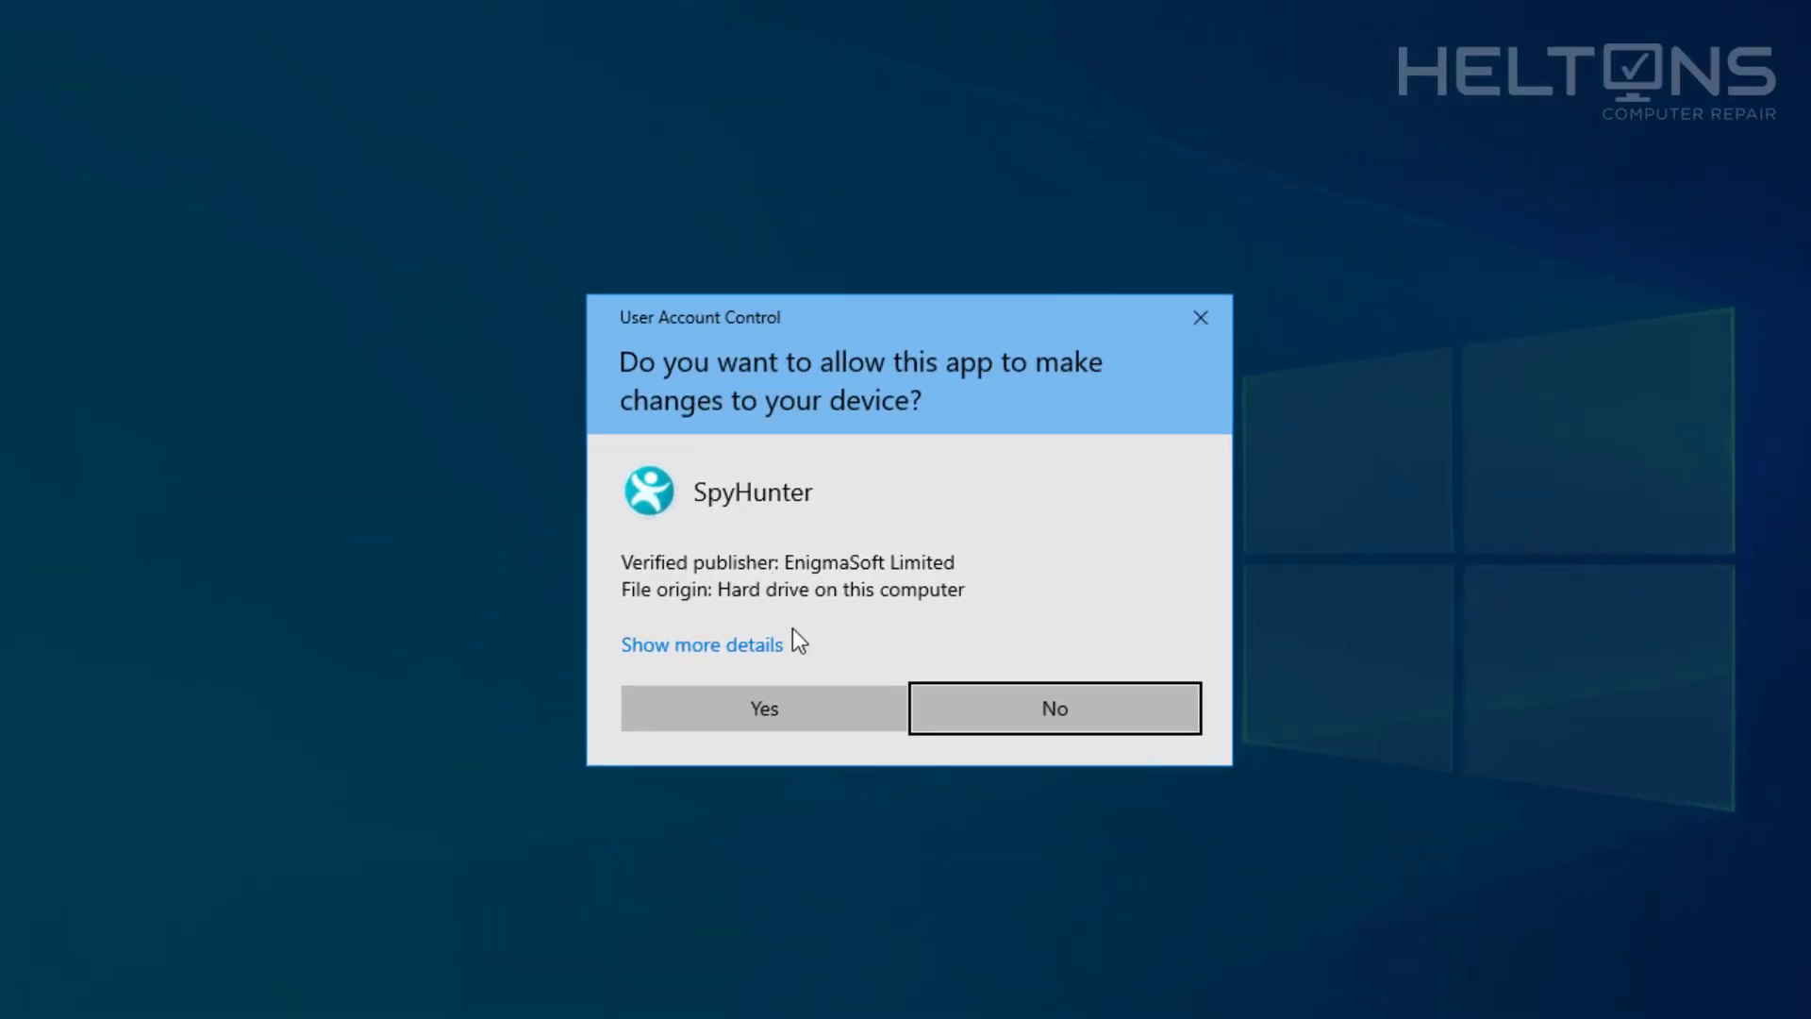
left_click(1096, 706)
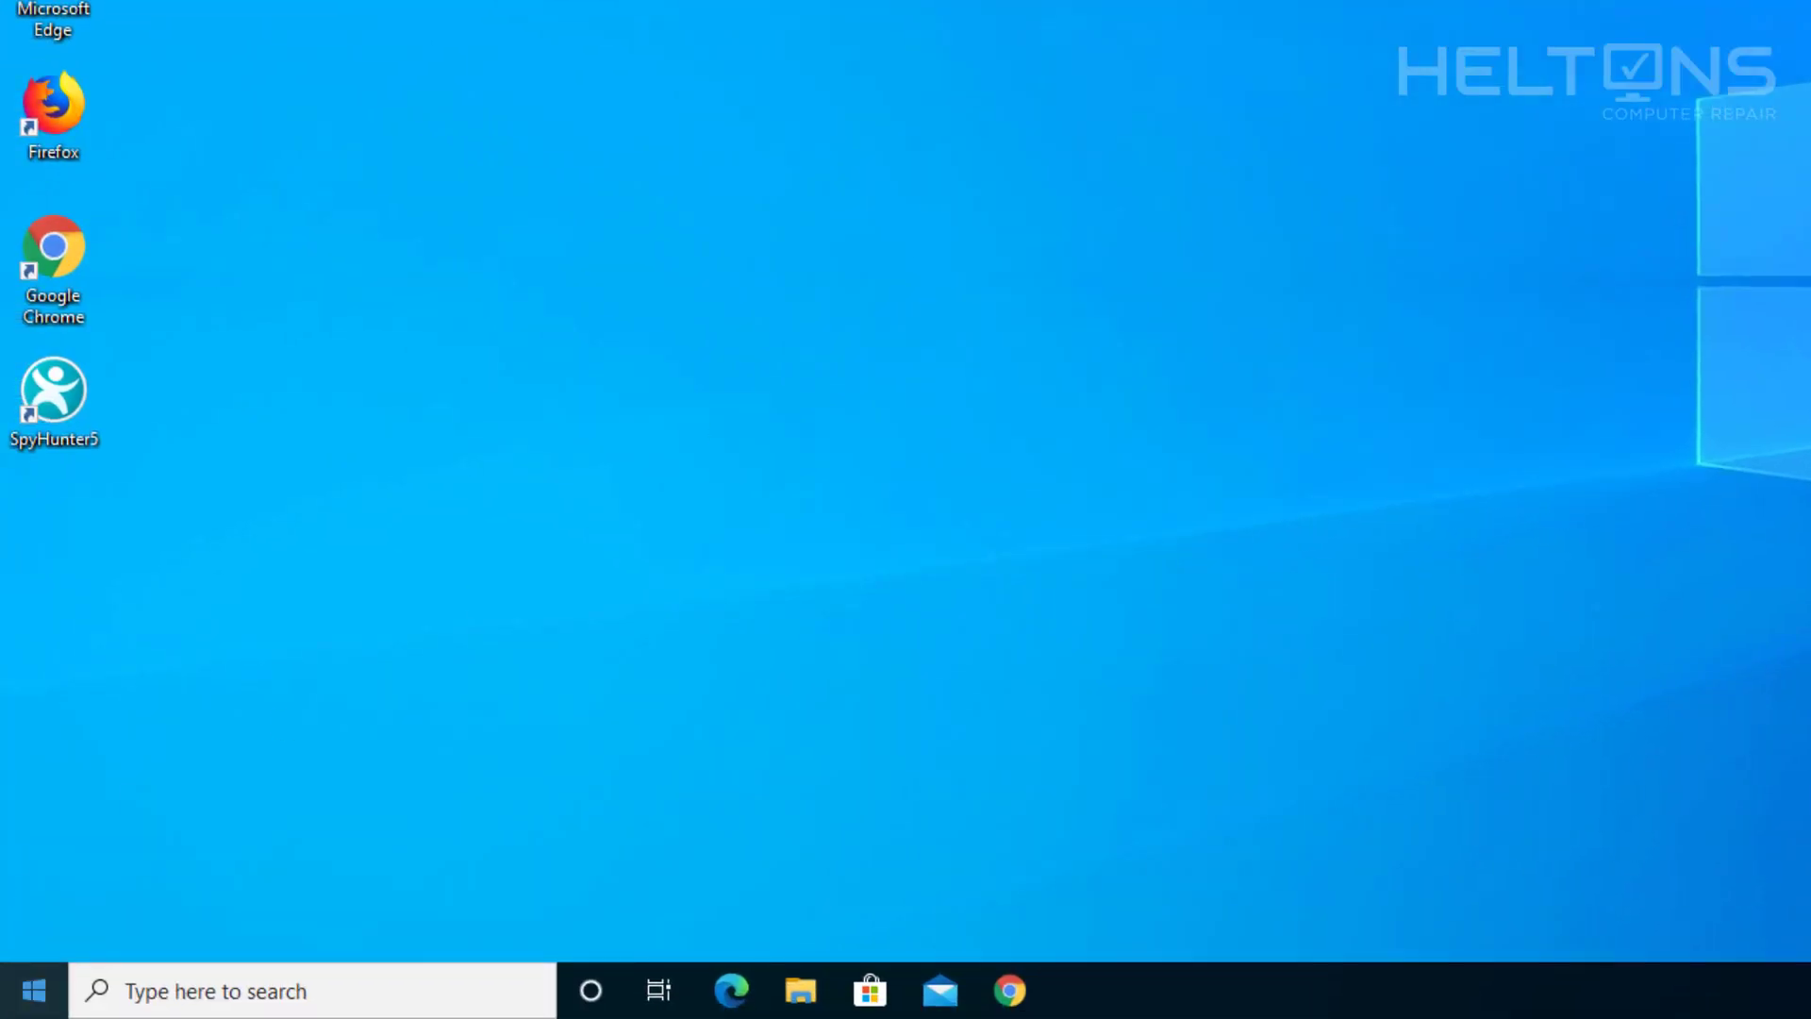
Search for 'control' and open Control Panel's Programs > Programs and Features list.
key("super")
left_click(163, 996)
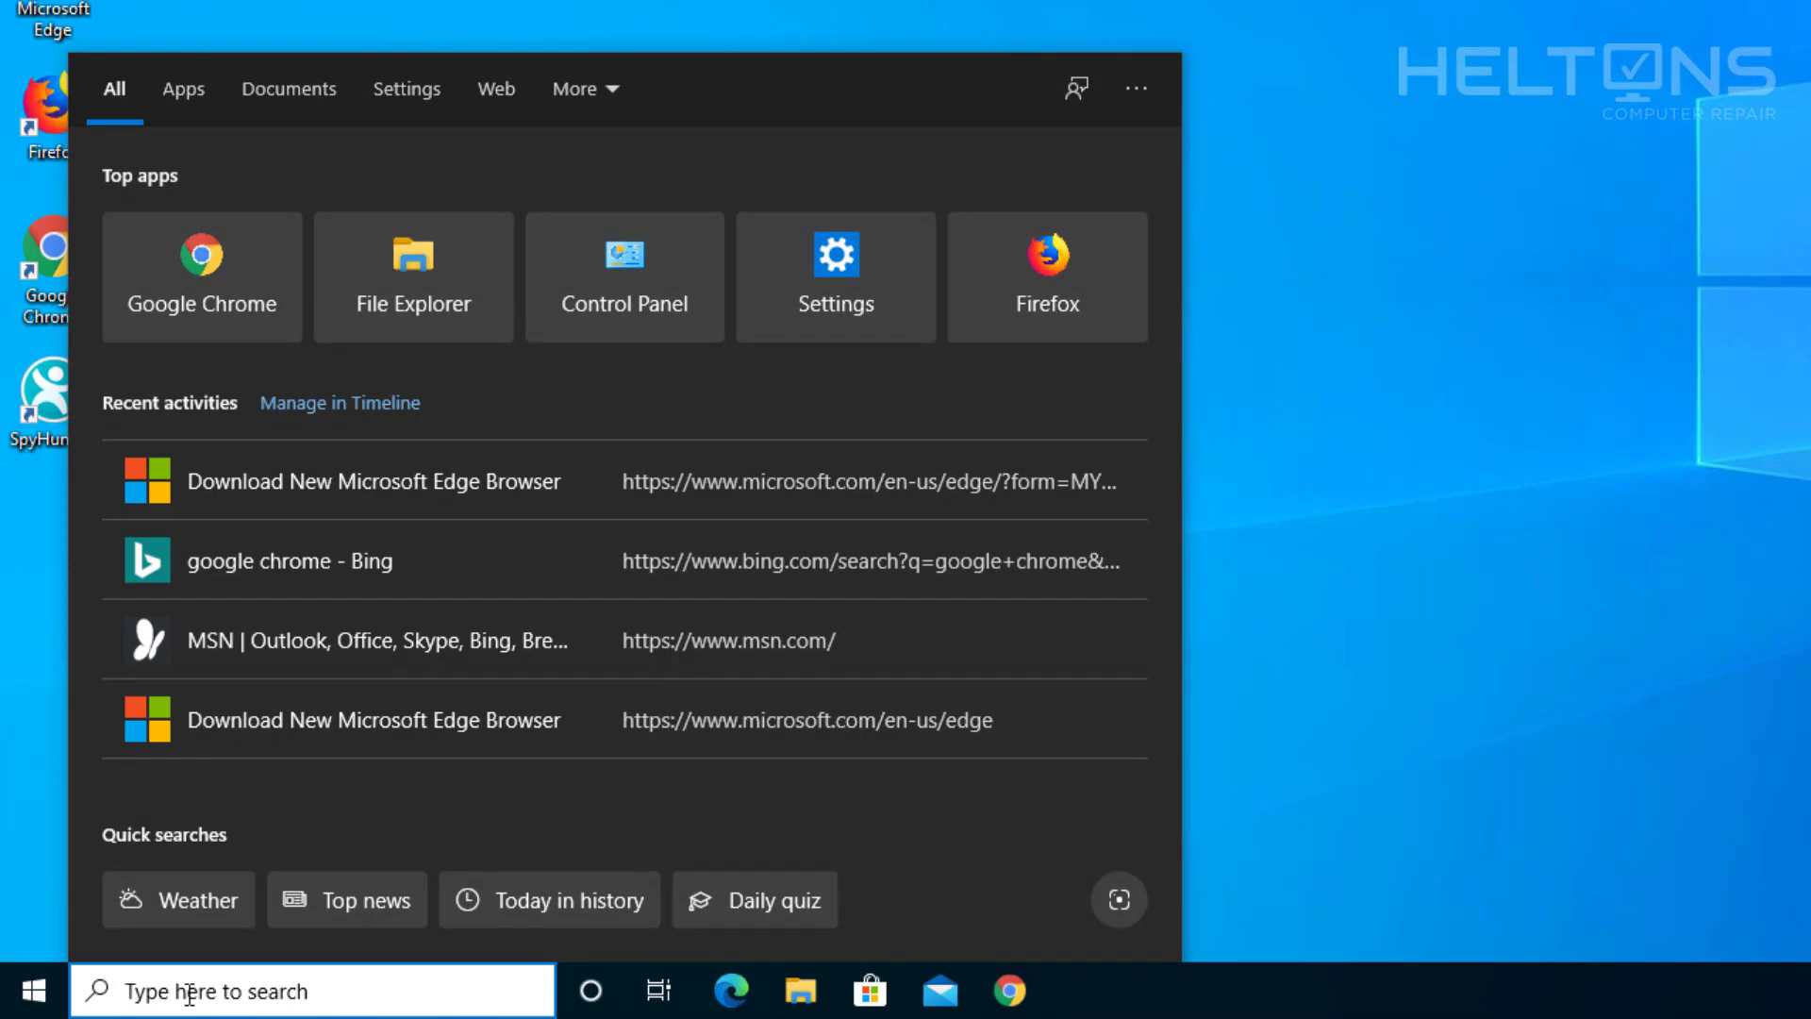
type("control")
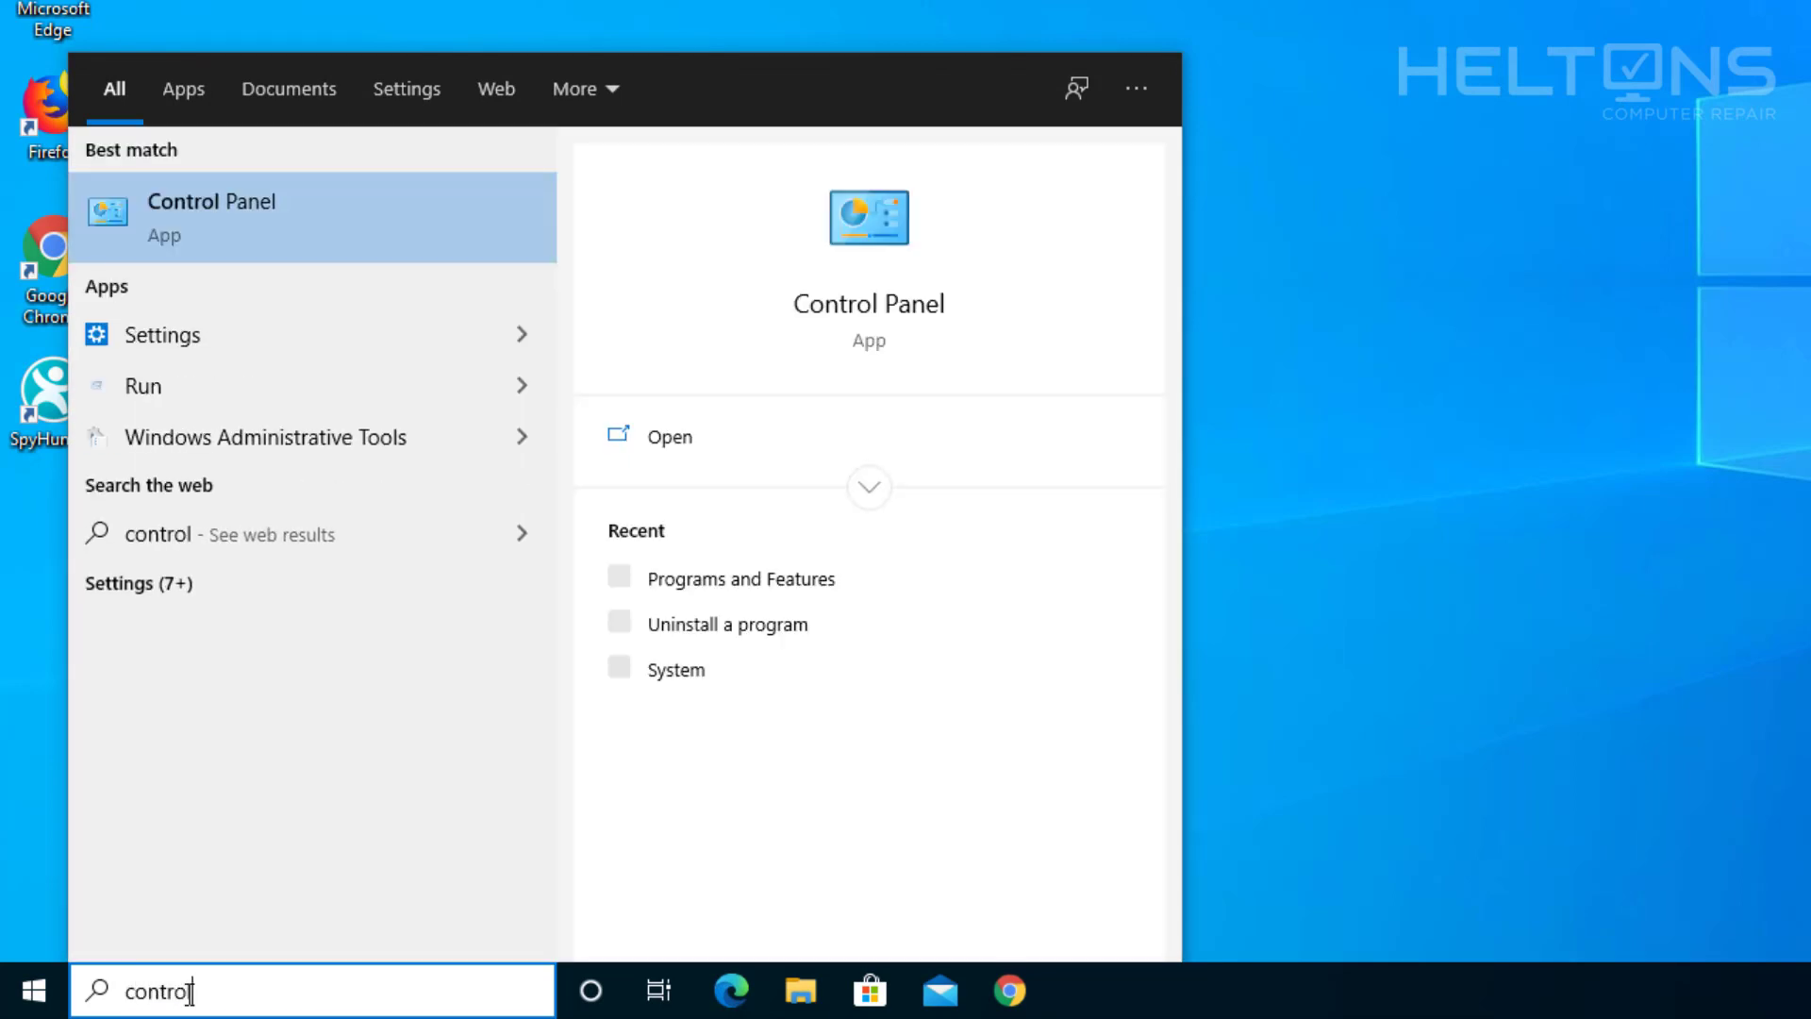
left_click(268, 225)
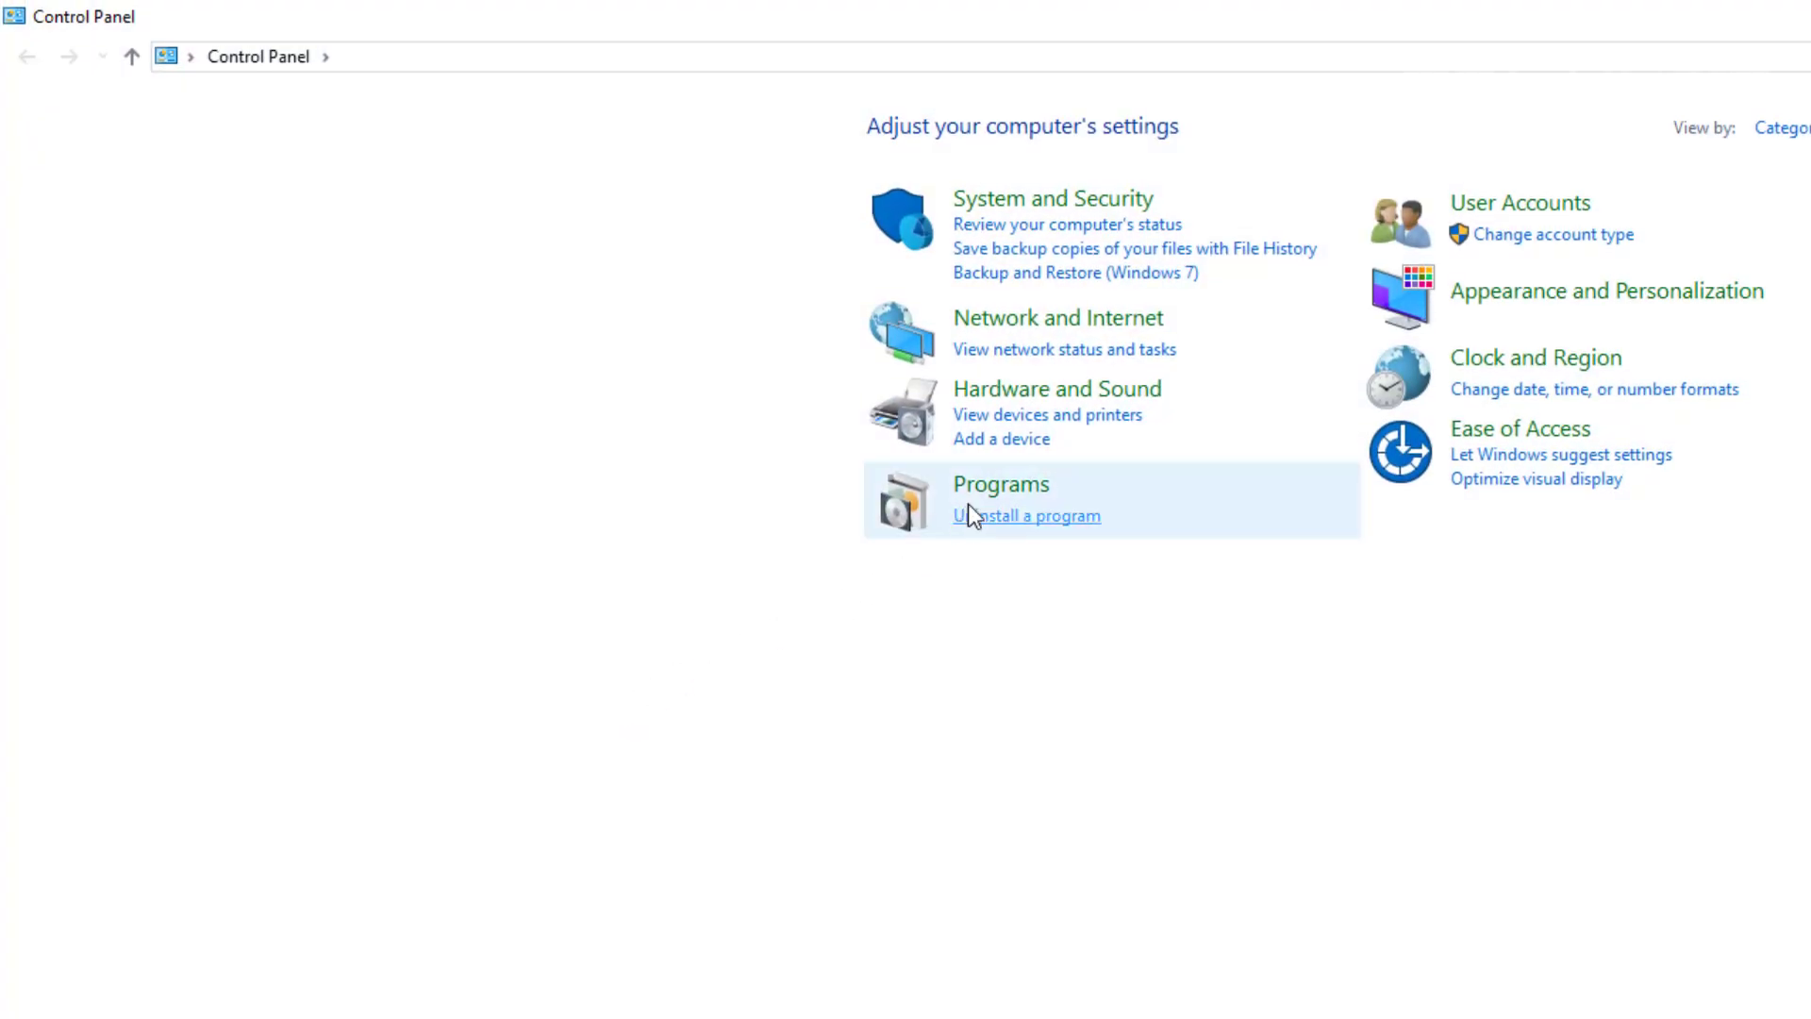
left_click(987, 497)
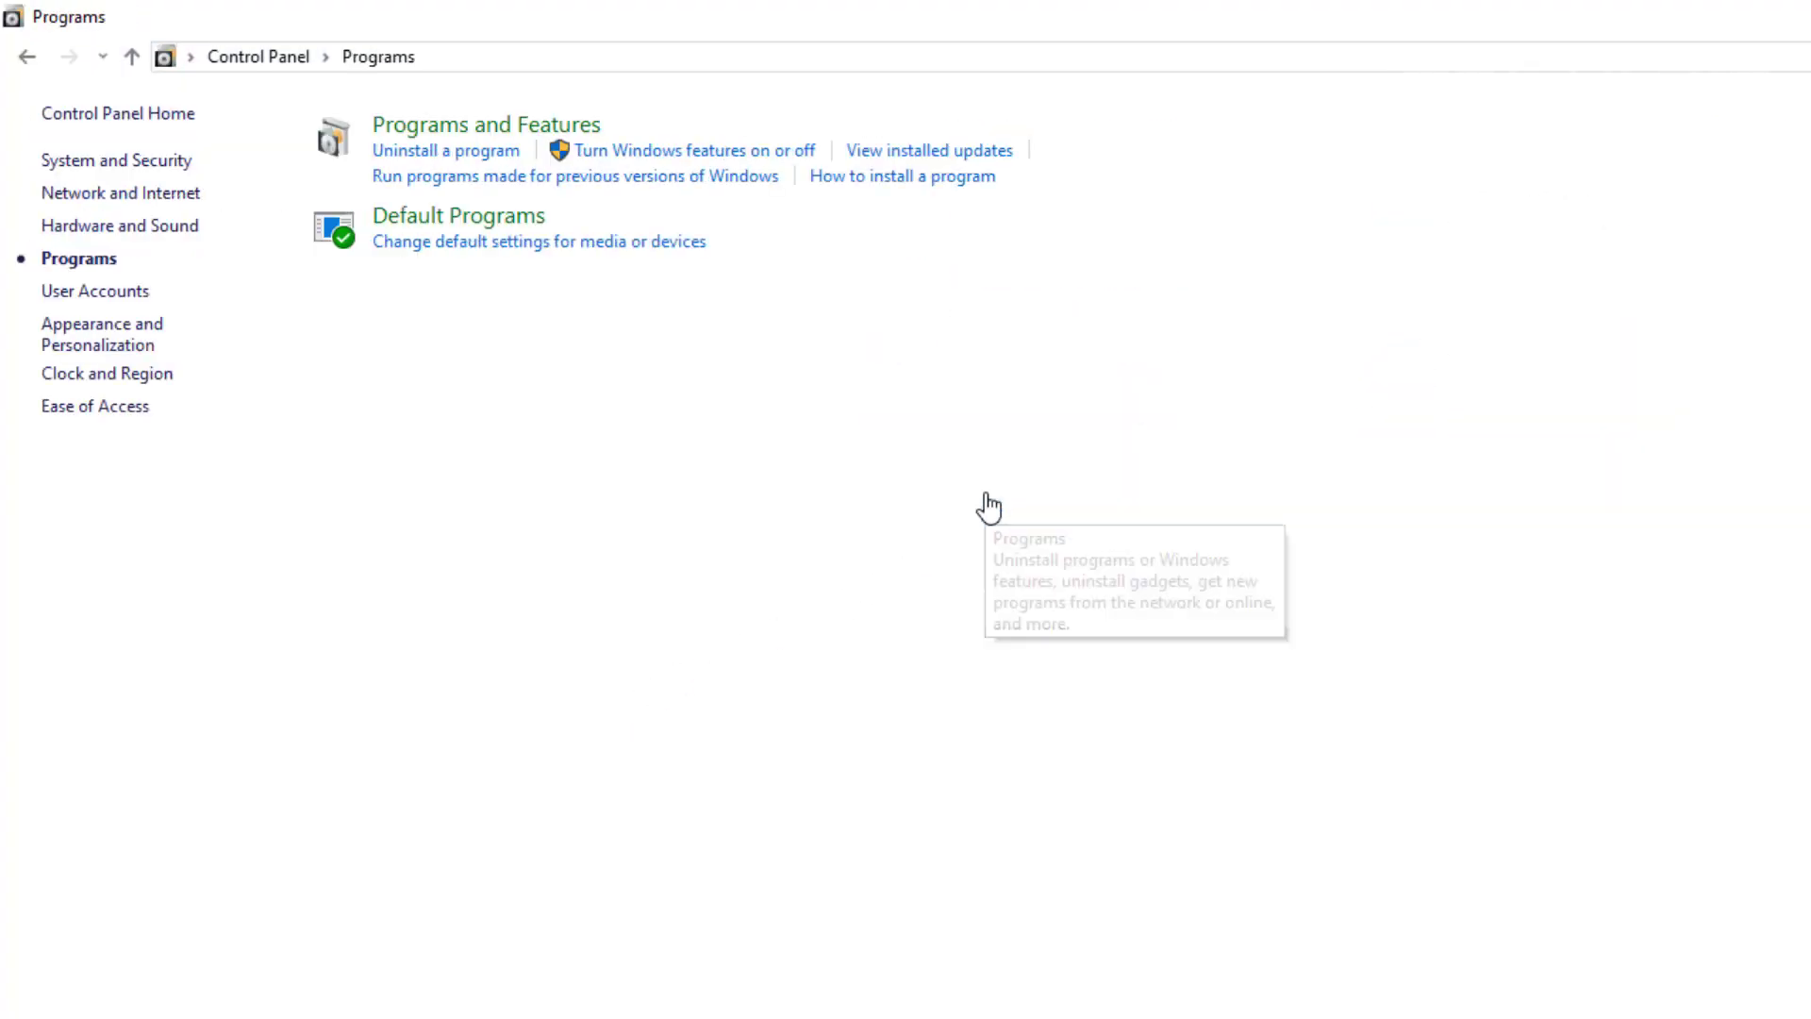
left_click(484, 129)
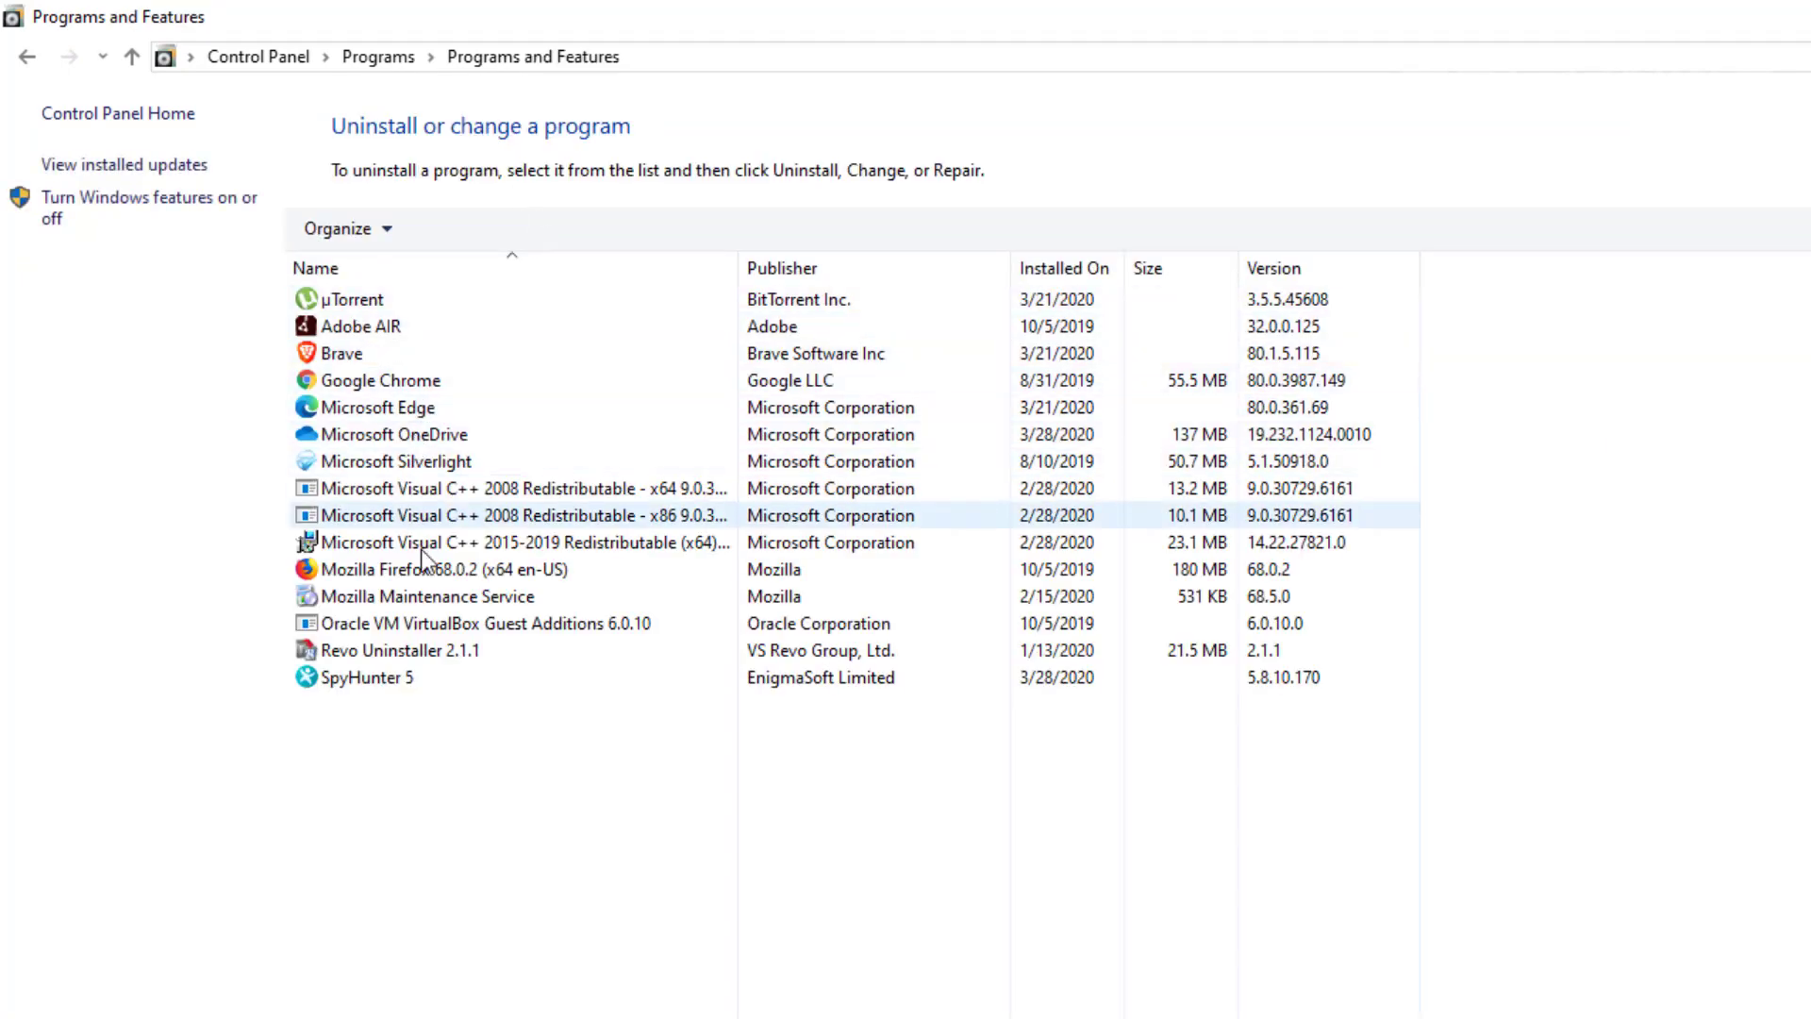
Select SpyHunter 5, choose Uninstall/Change, and approve the User Account Control prompt.
left_click(452, 683)
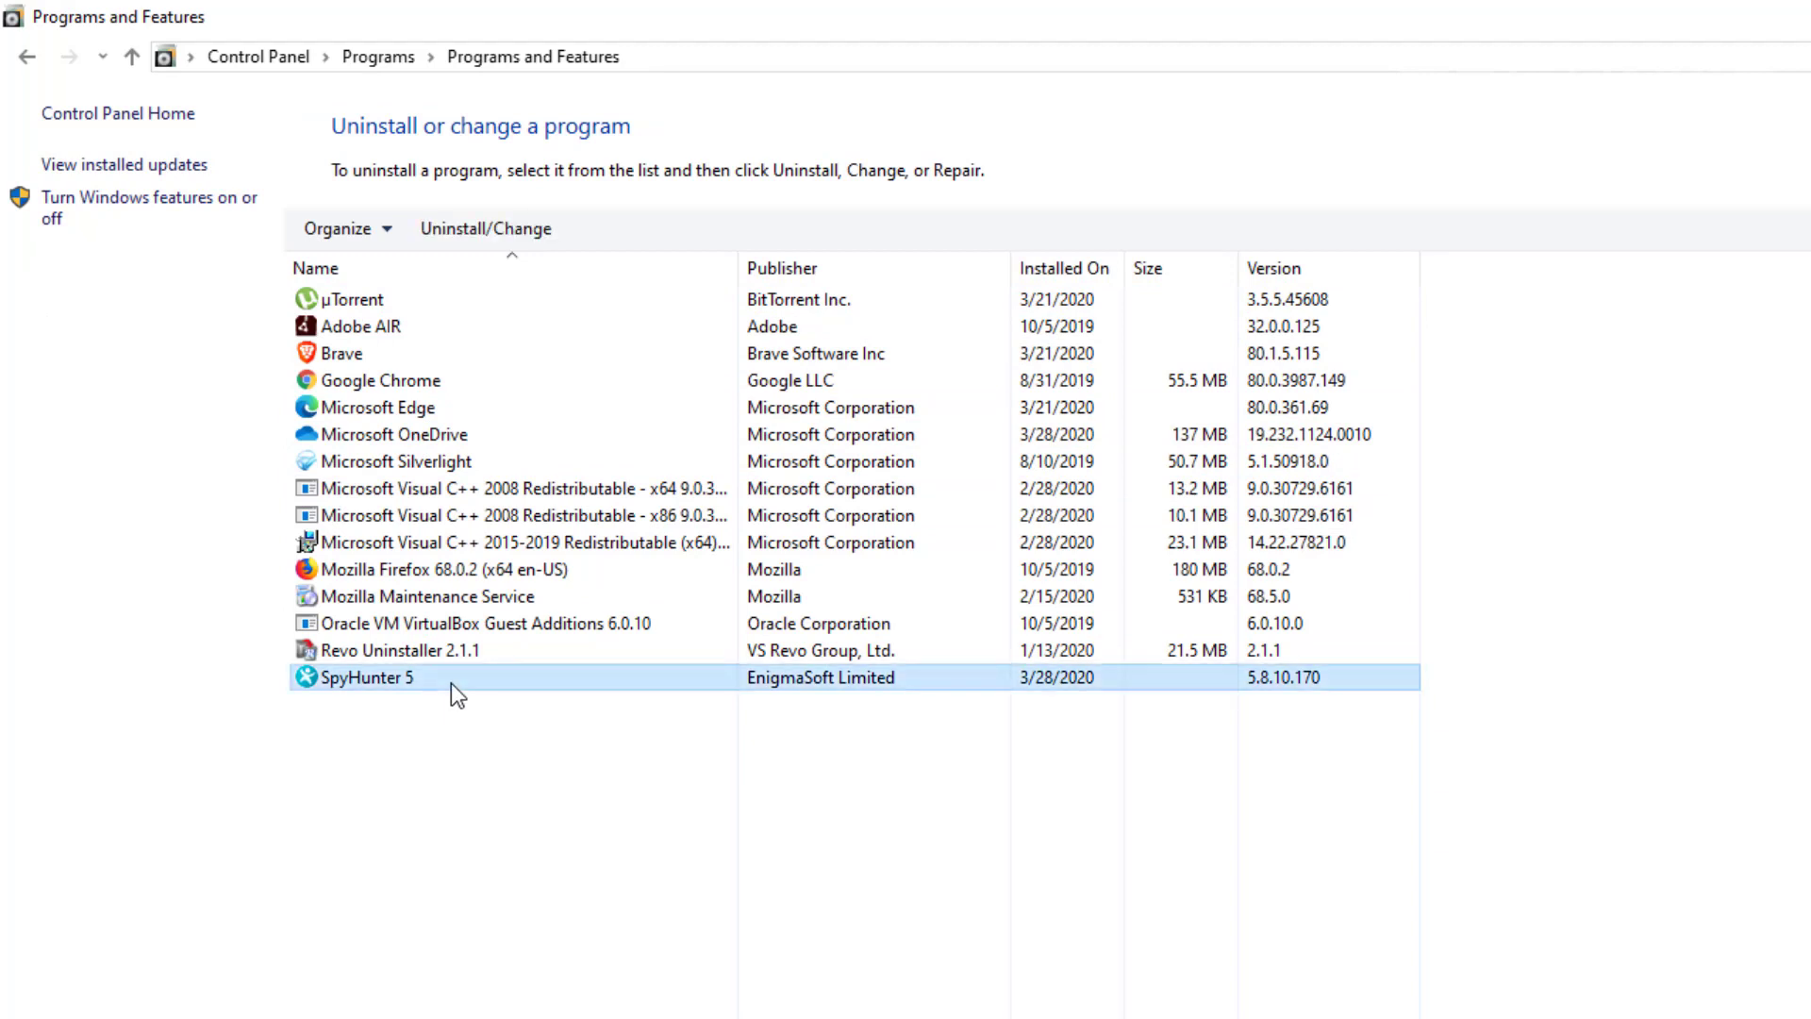
left_click(494, 231)
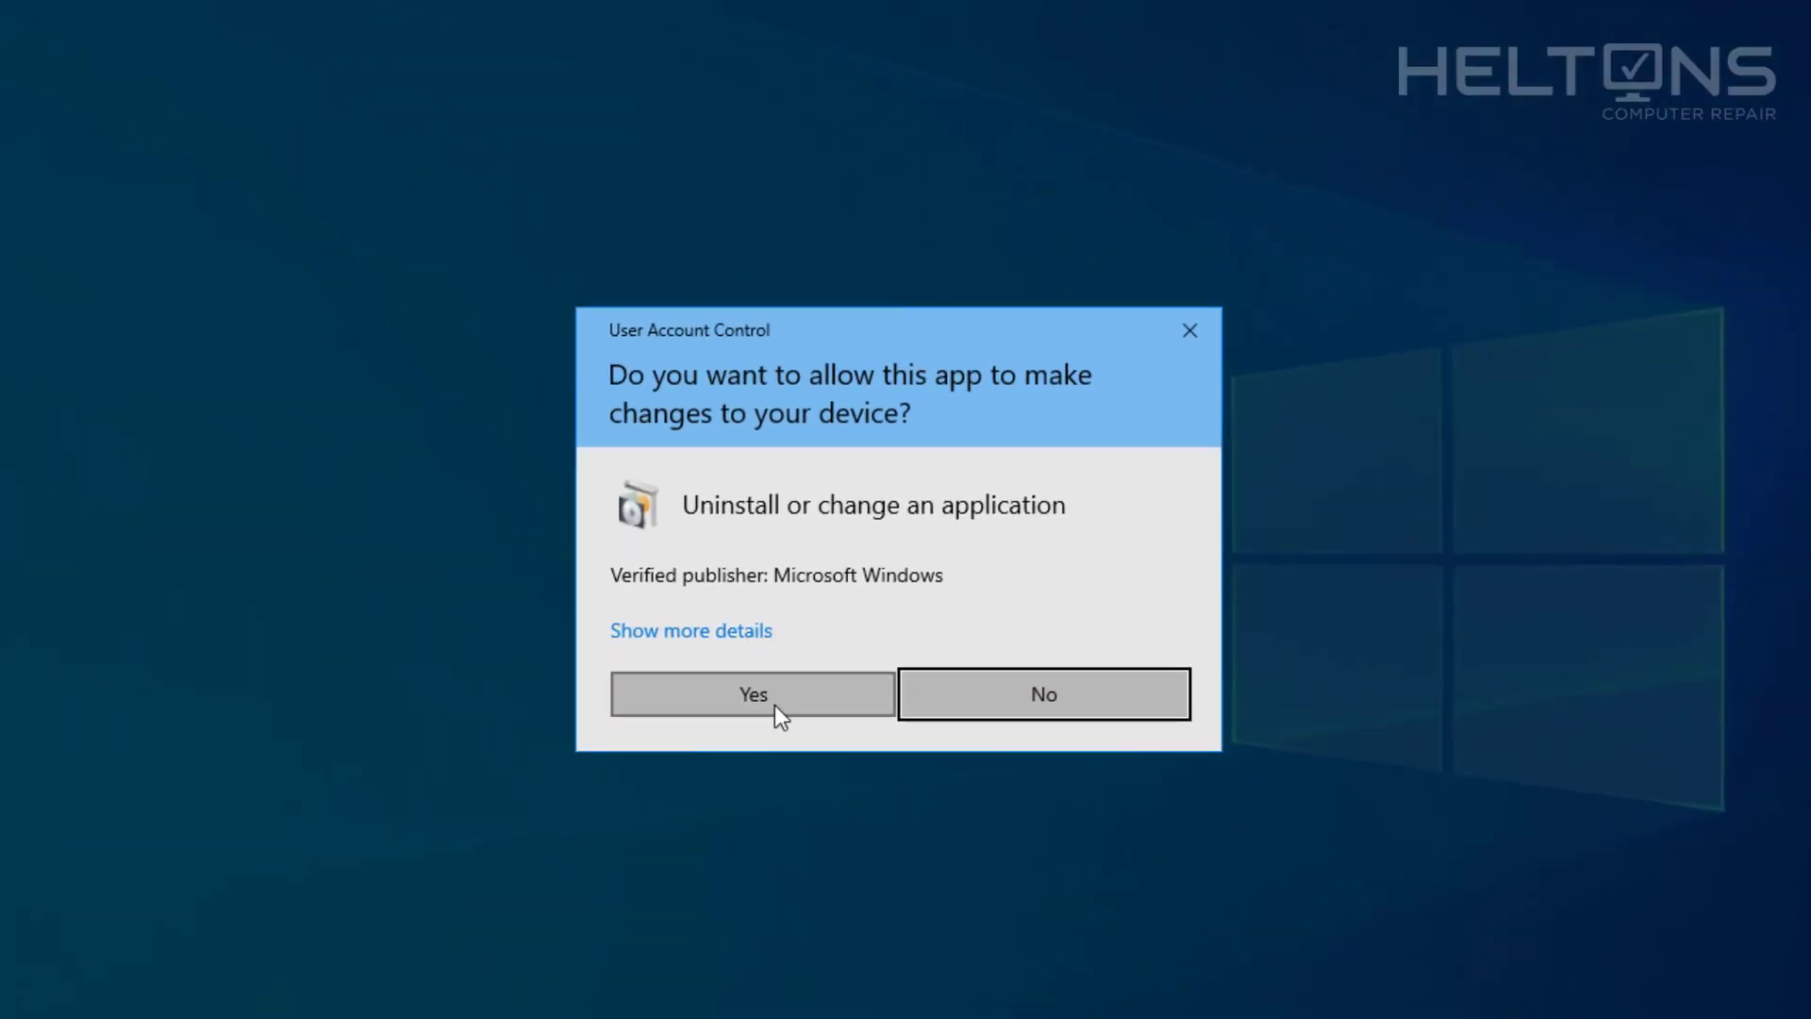
left_click(776, 705)
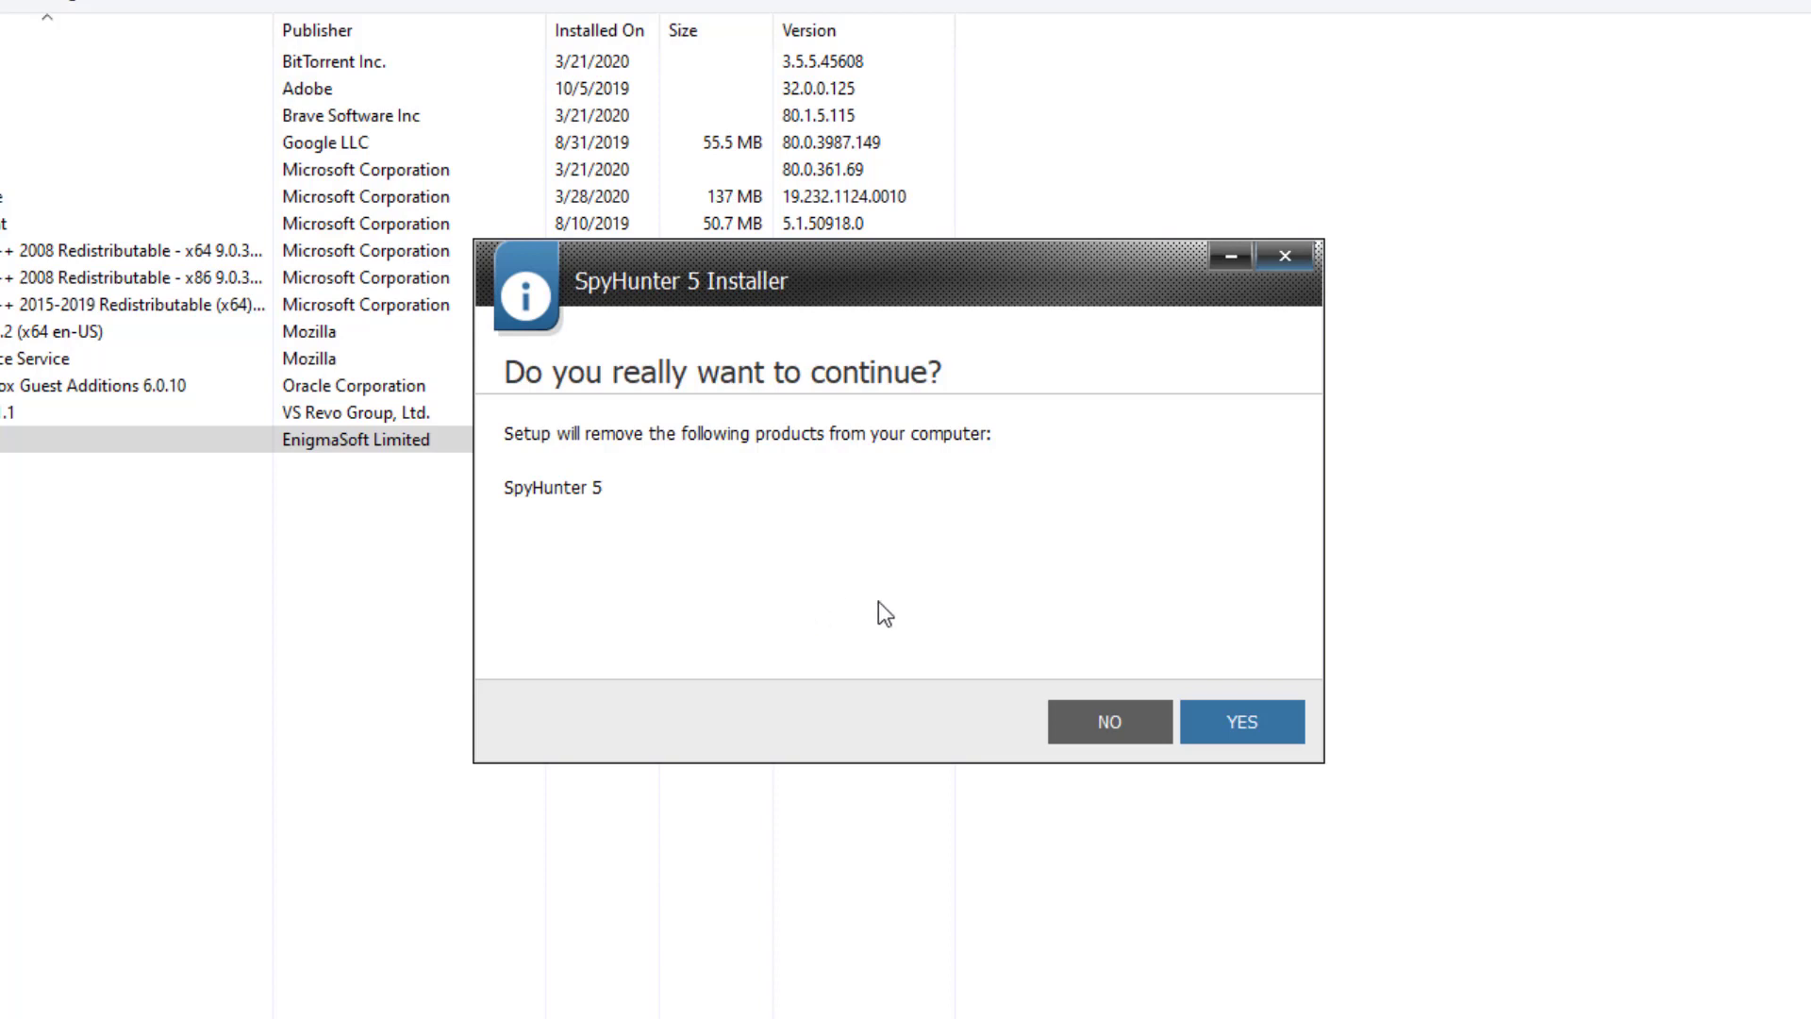
Confirm removal, decline the upgrade offer with Proceed with Uninstall, and reboot now.
left_click(1281, 727)
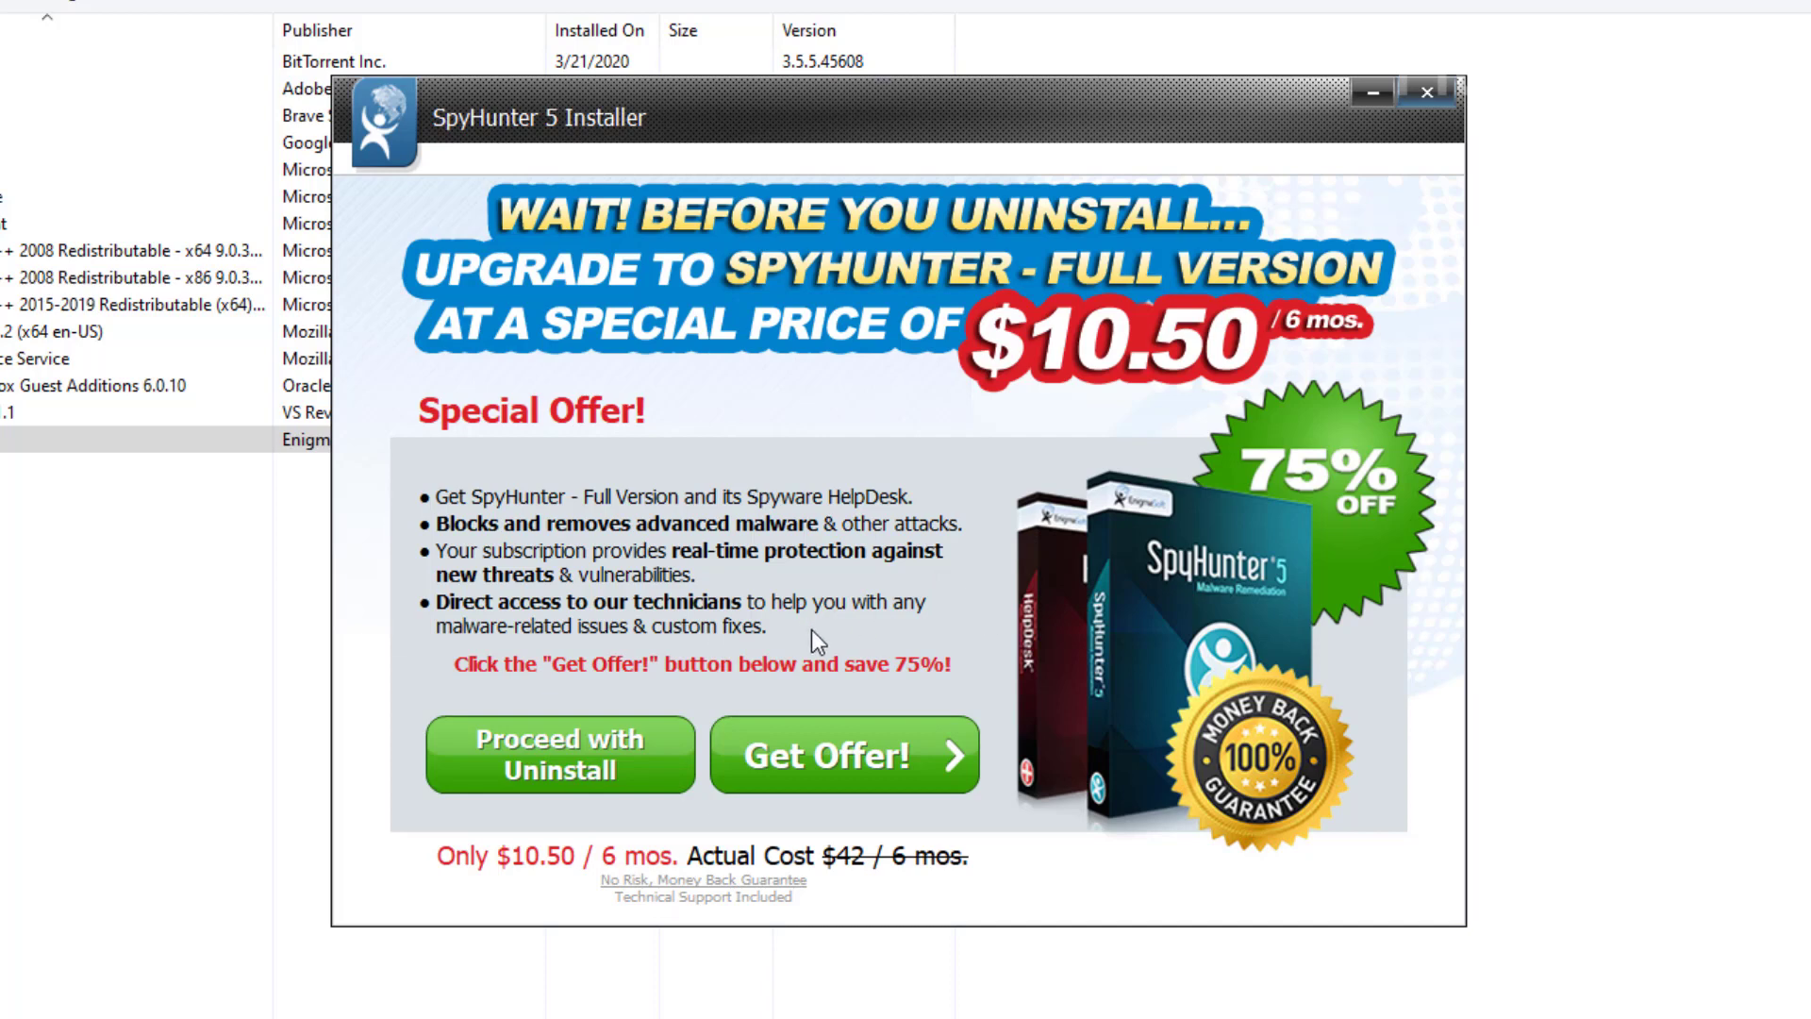
left_click(539, 755)
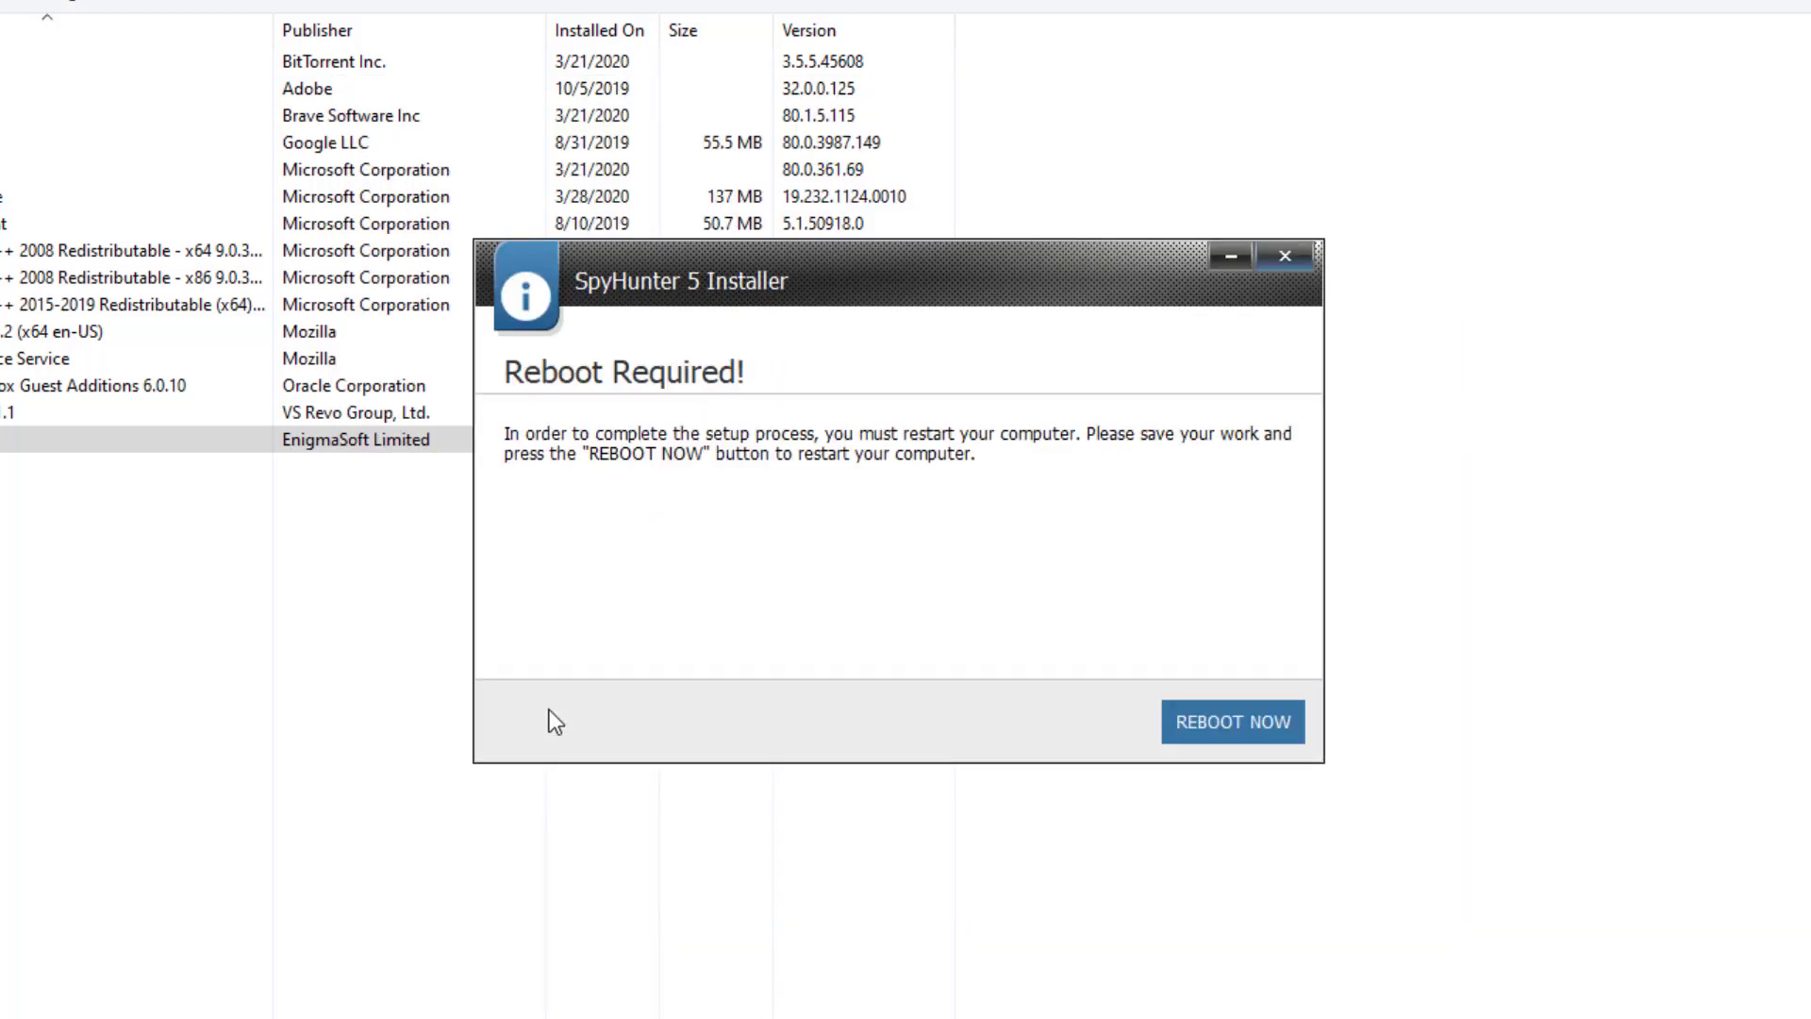
left_click(1205, 724)
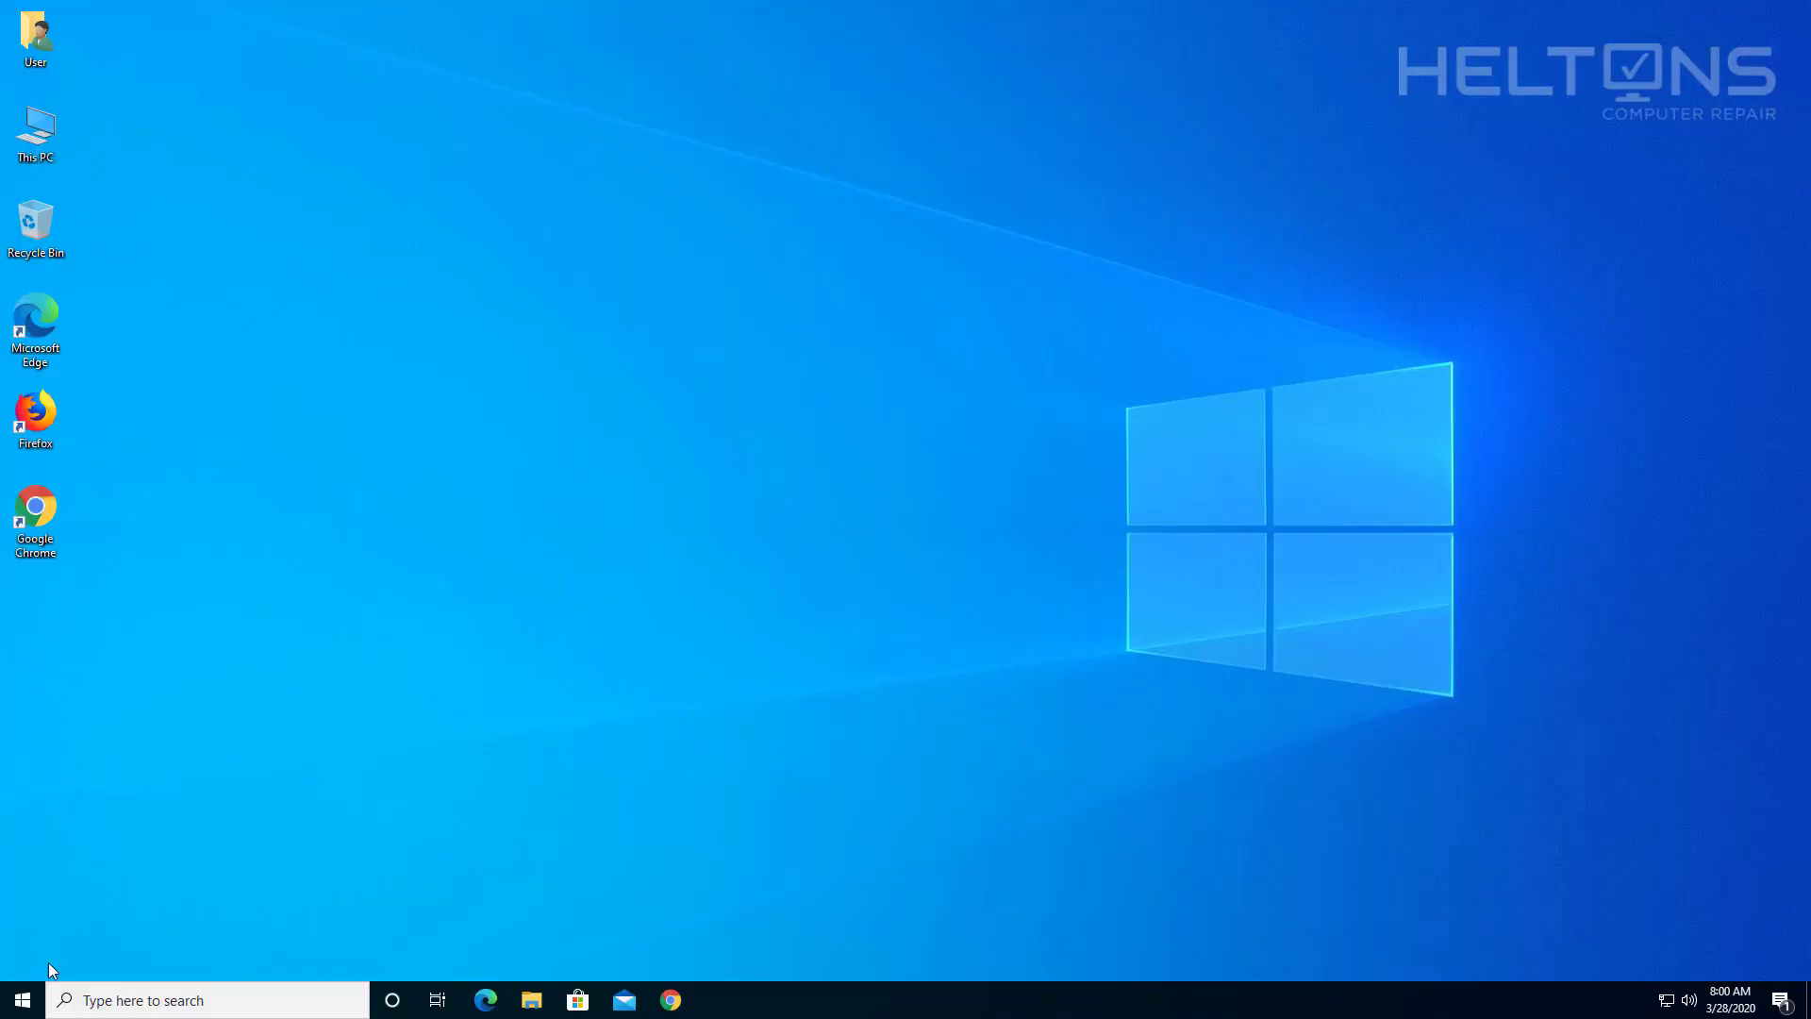
Open the Start menu and scroll through its app list.
left_click(22, 997)
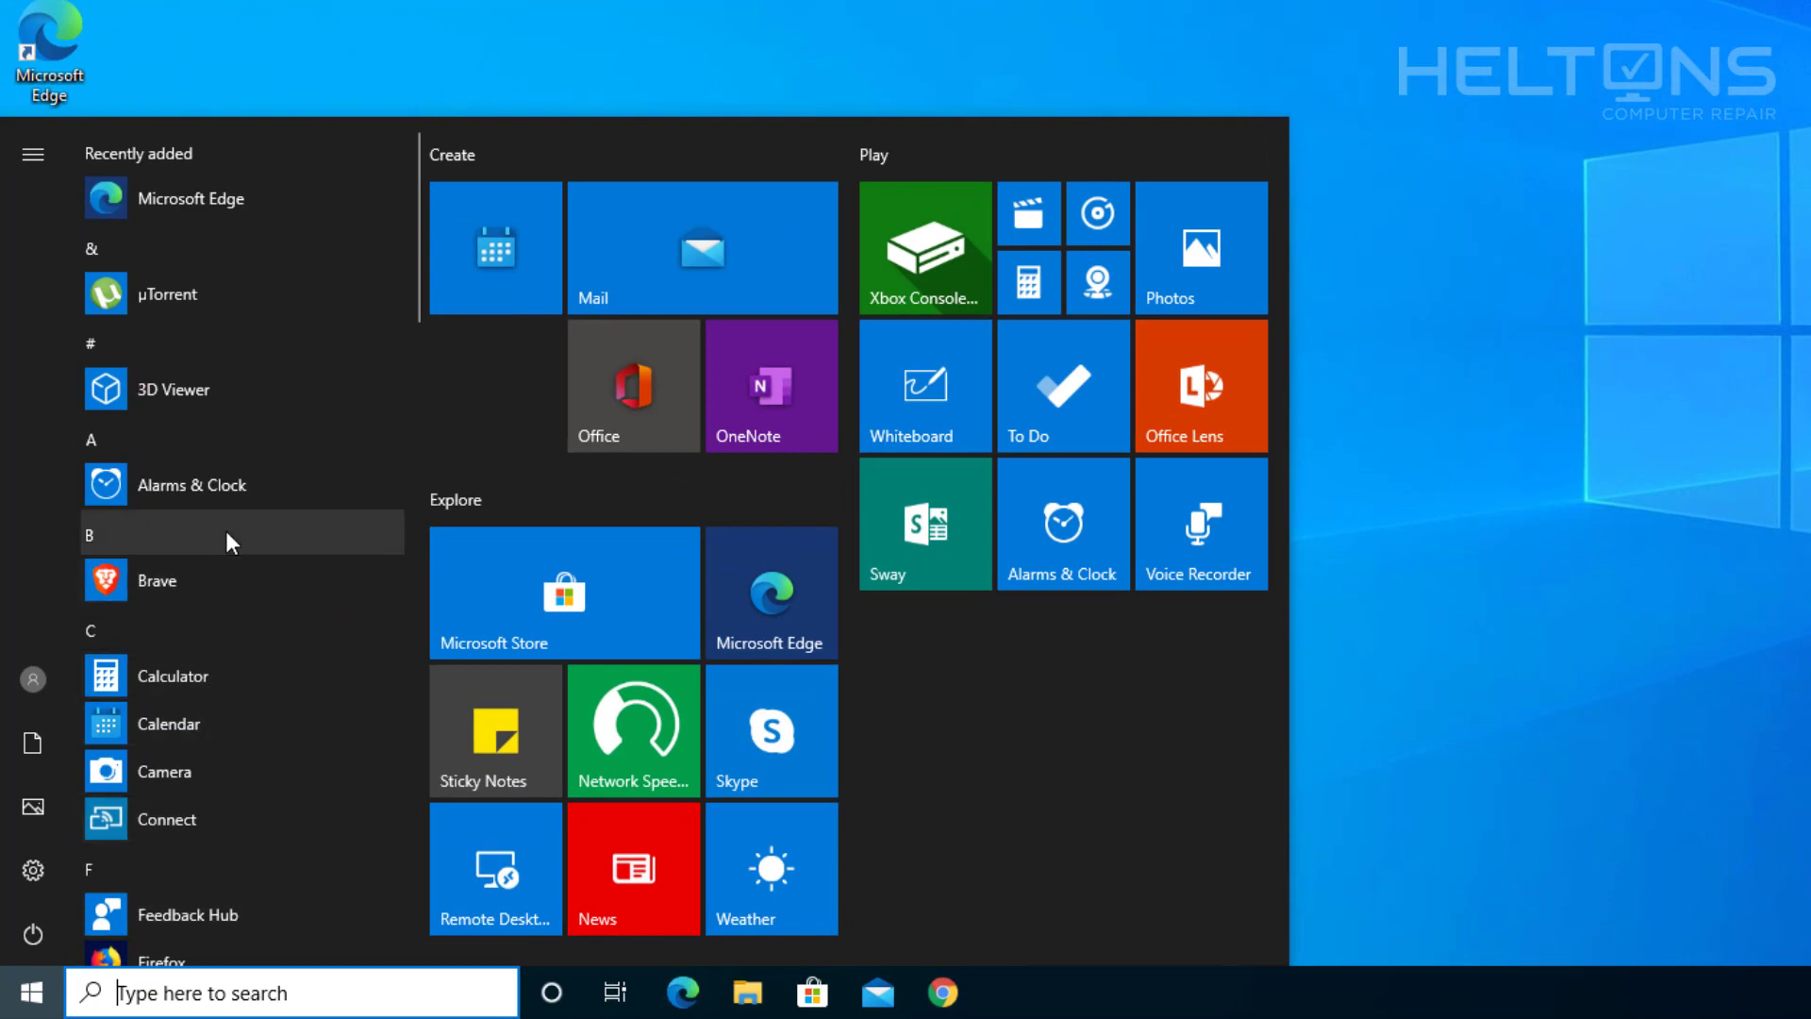
scroll(225, 531, "down", 15)
scroll(226, 538, "down", 10)
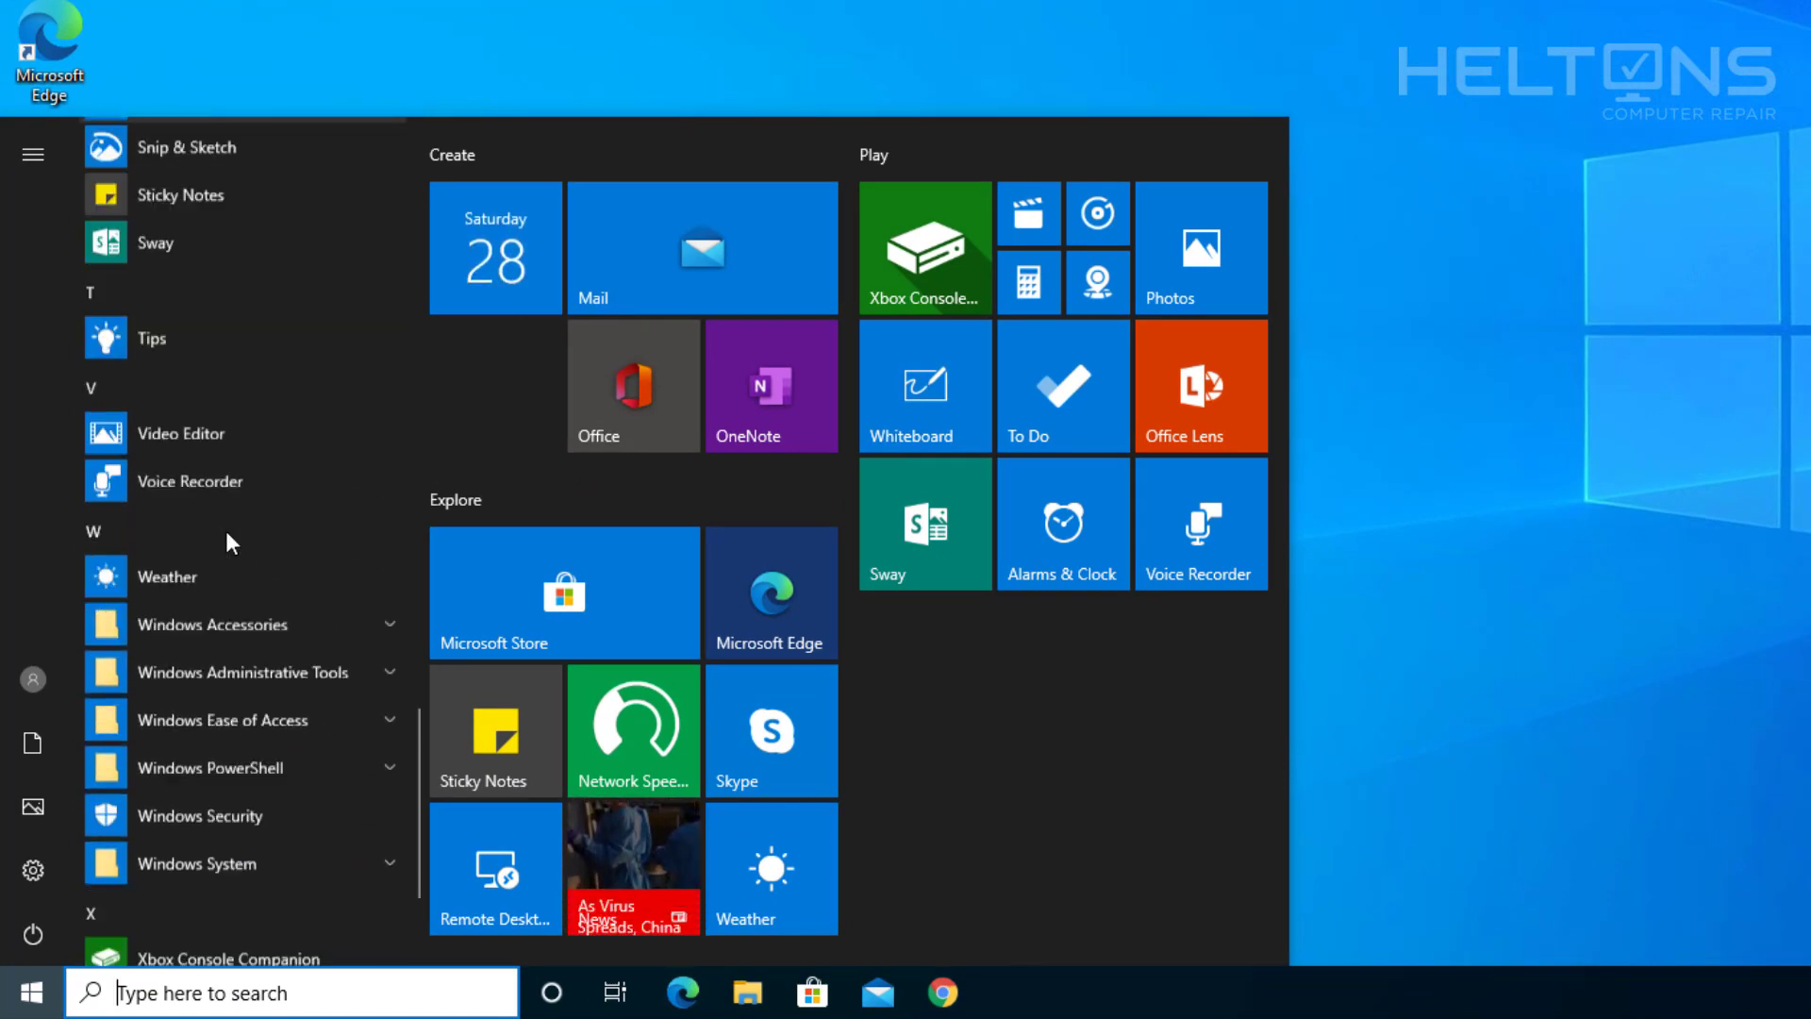
scroll(227, 548, "up", 4)
scroll(225, 548, "up", 15)
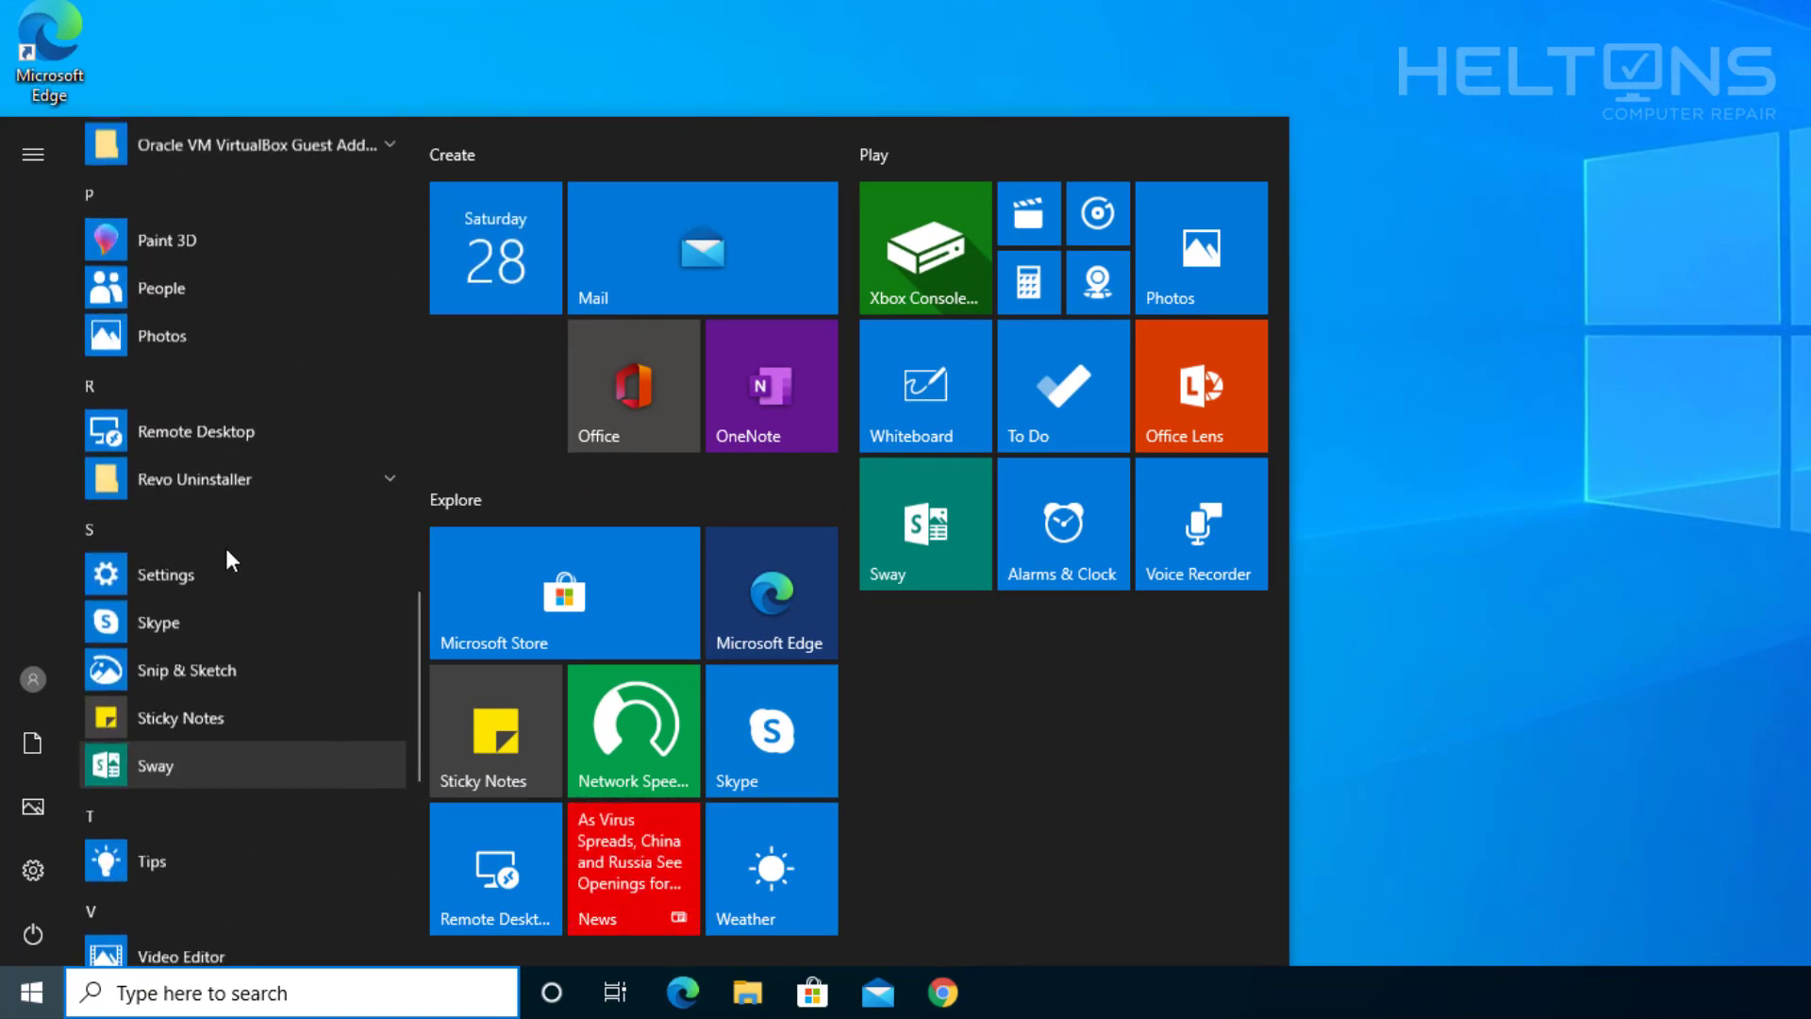
Open Settings' Apps & features and scroll to confirm SpyHunter 5 is no longer listed.
left_click(19, 986)
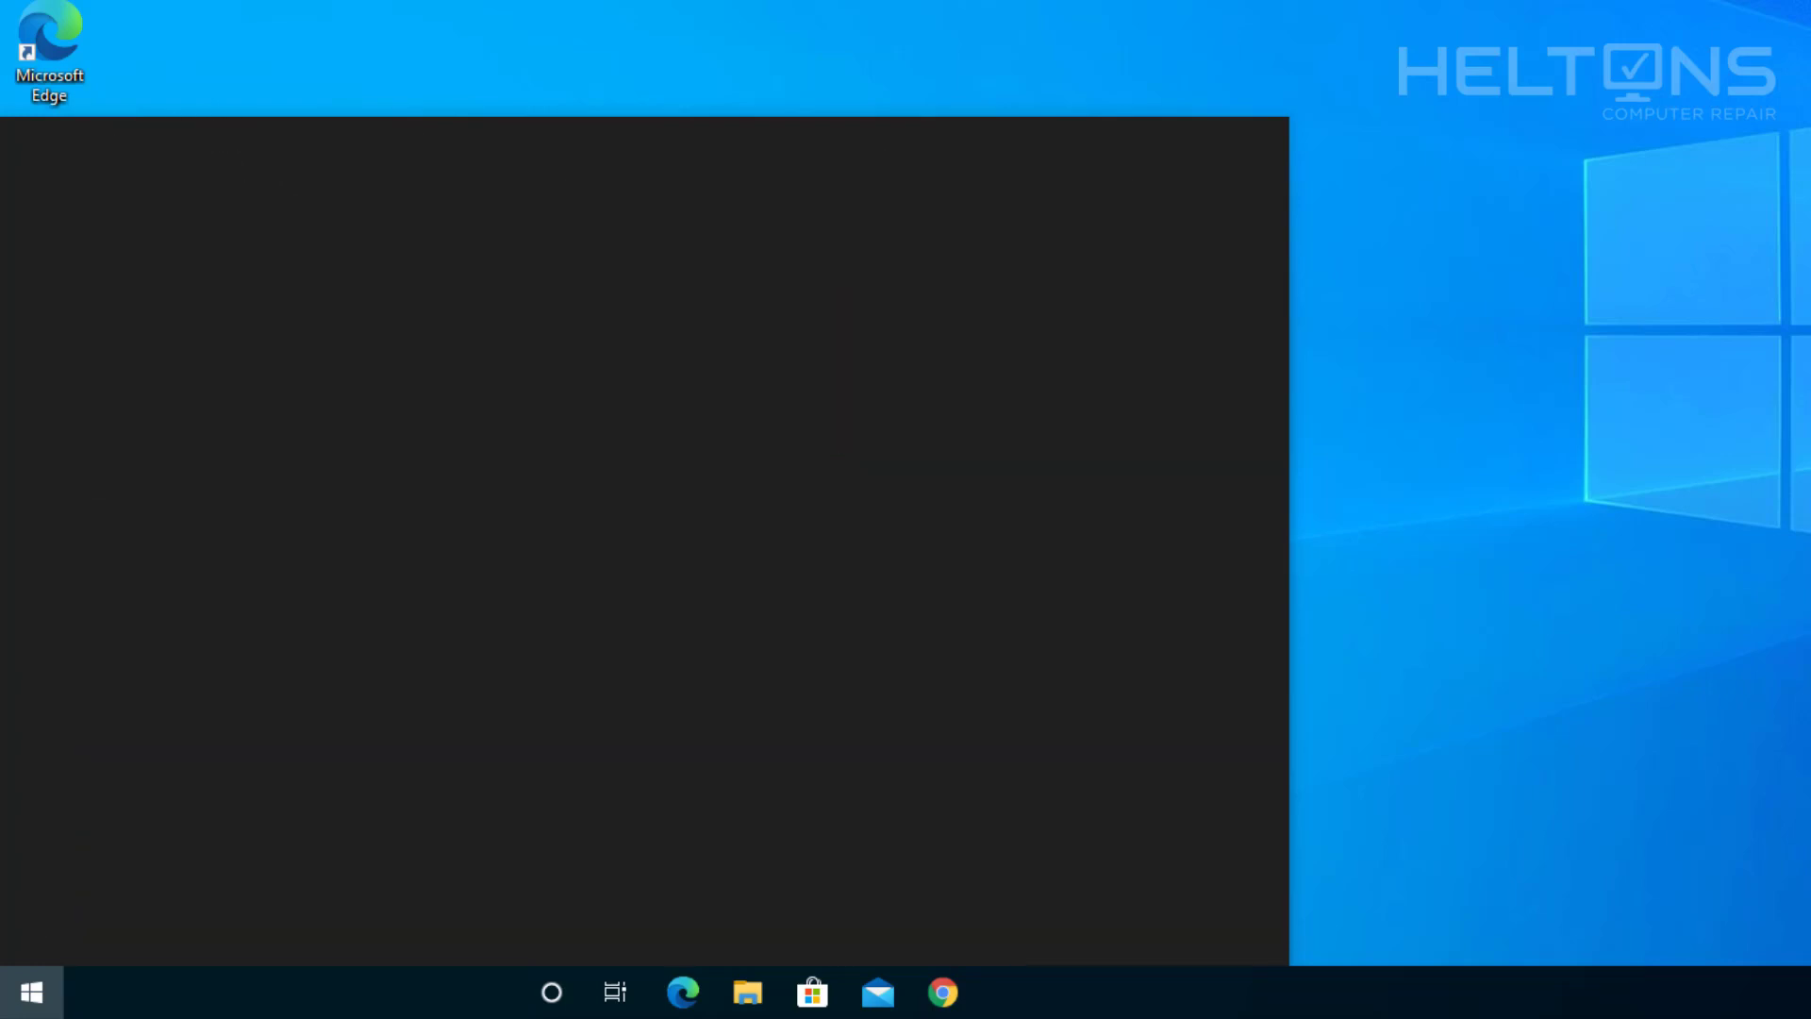
left_click(15, 976)
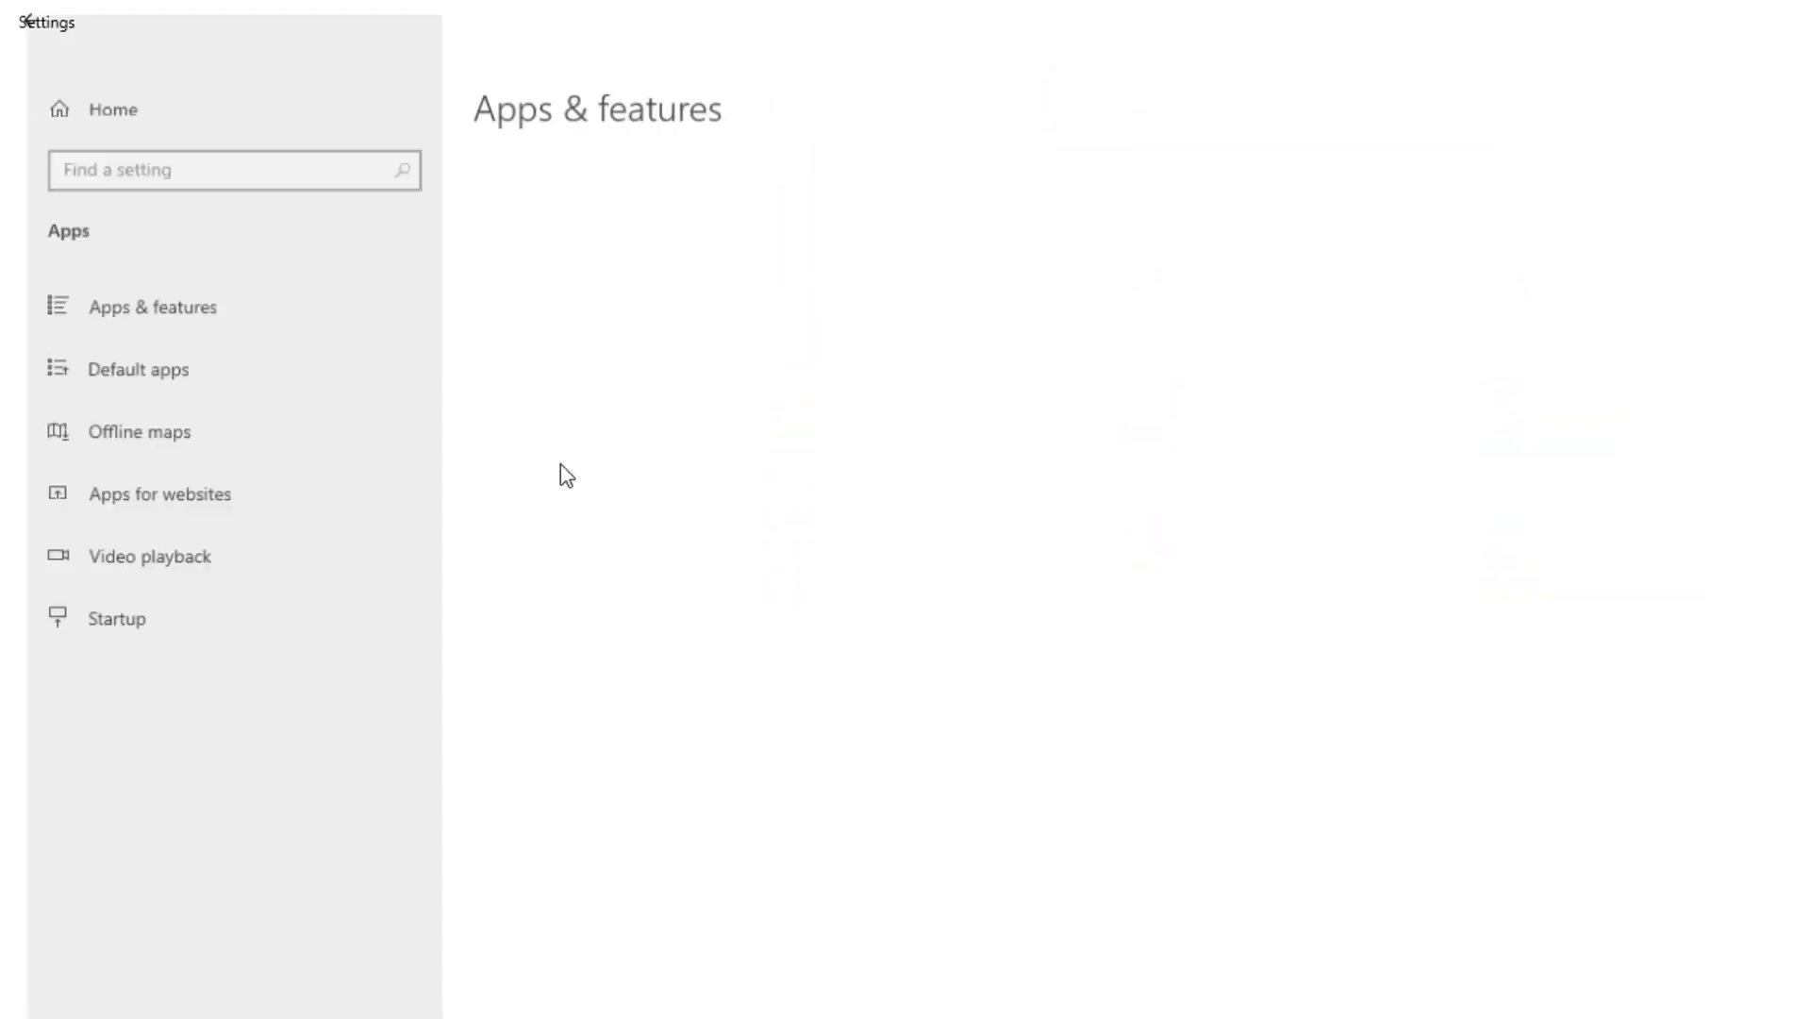
scroll(1047, 877, "down", 6)
scroll(1073, 907, "down", 15)
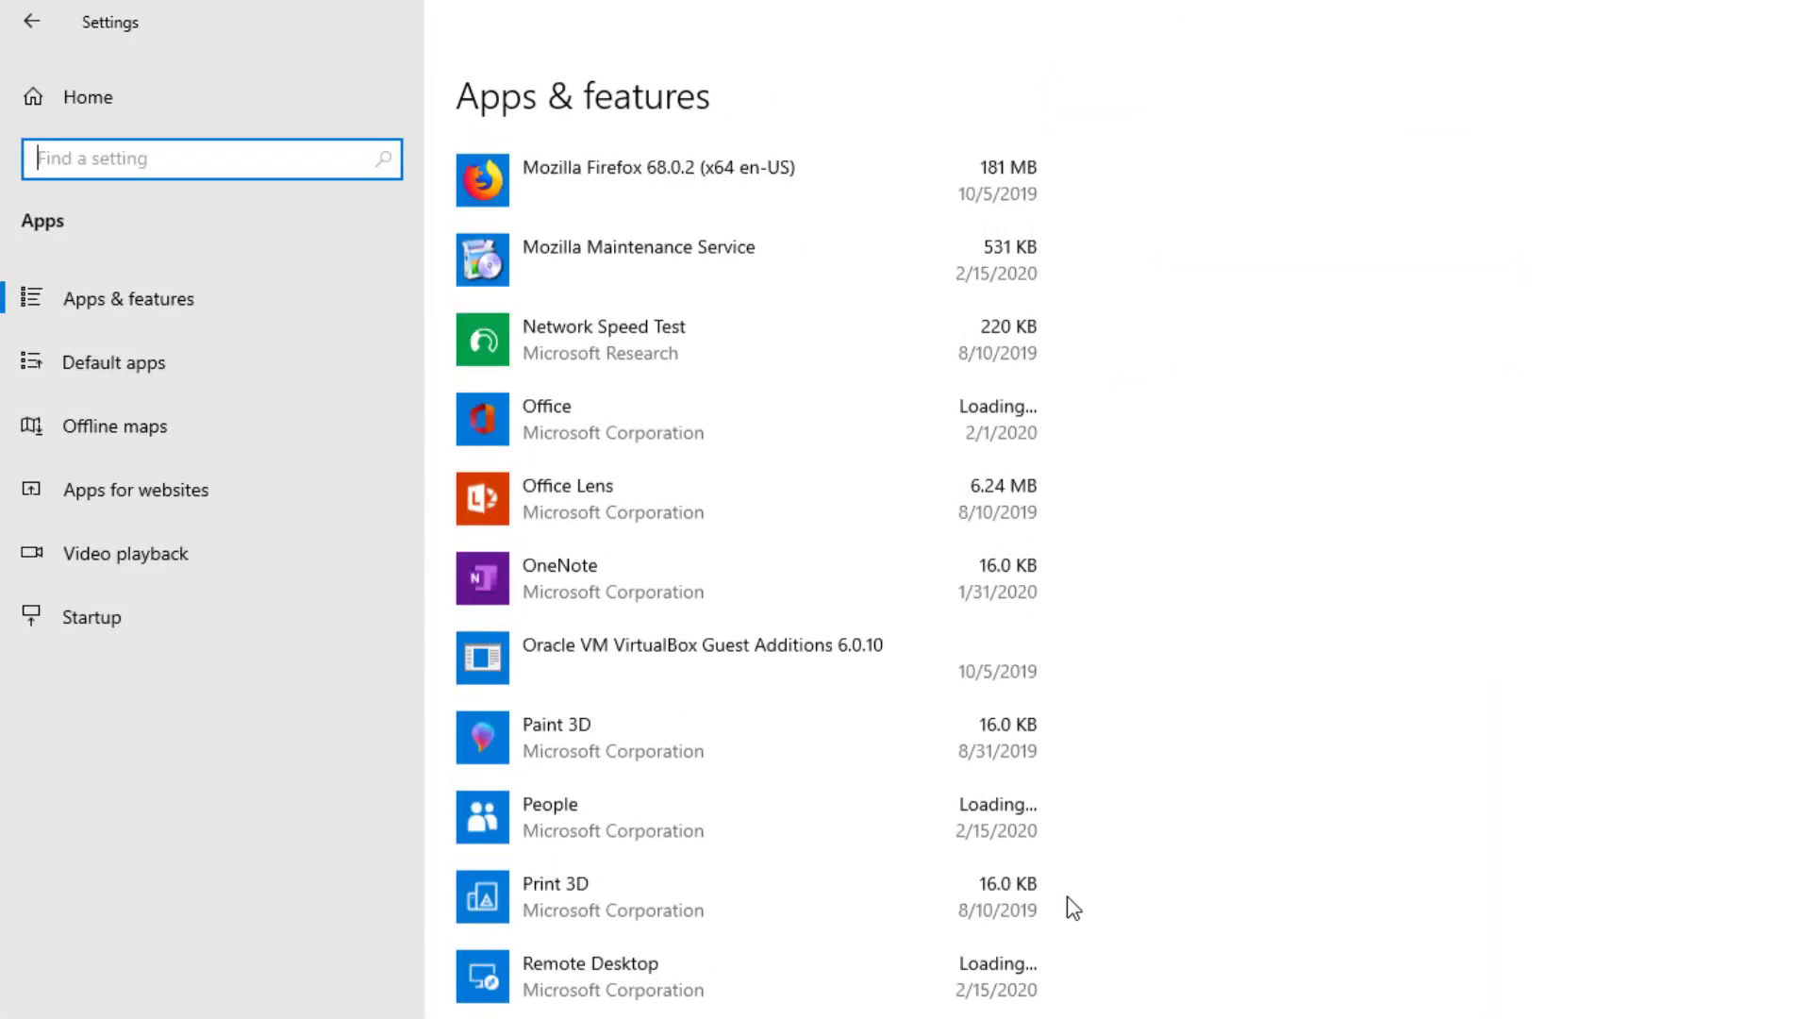
scroll(1074, 906, "up", 5)
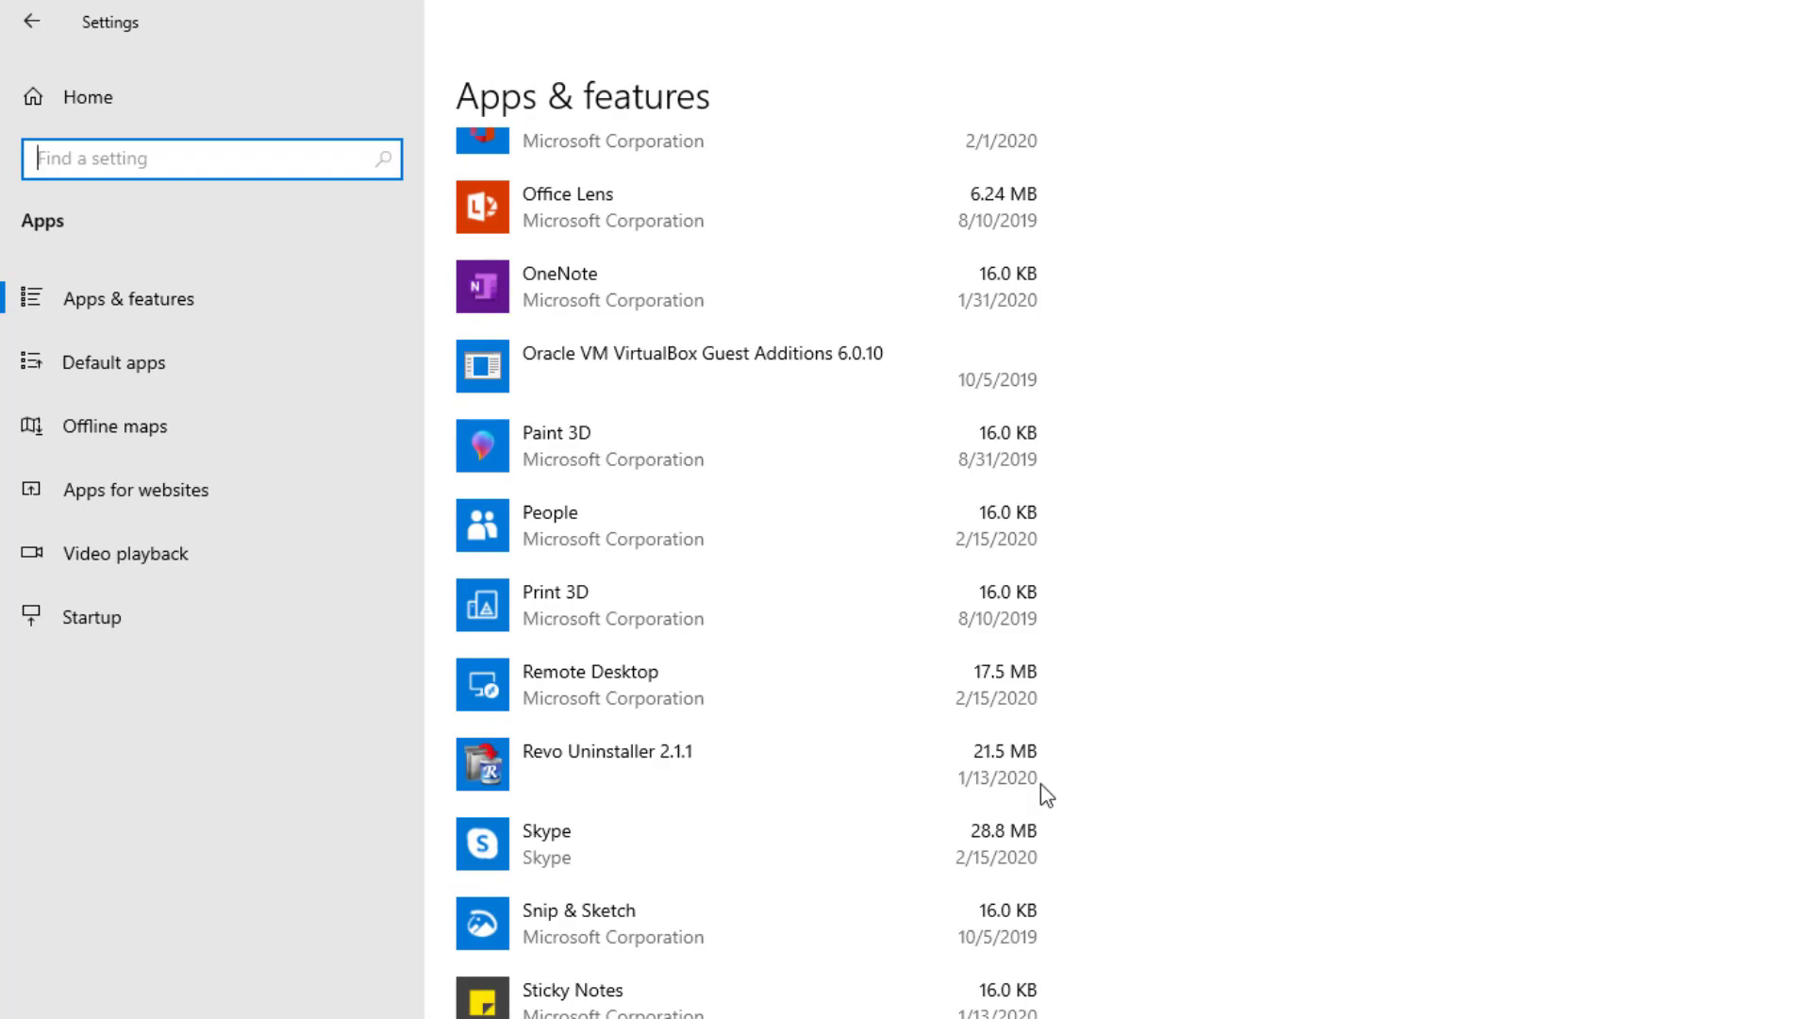